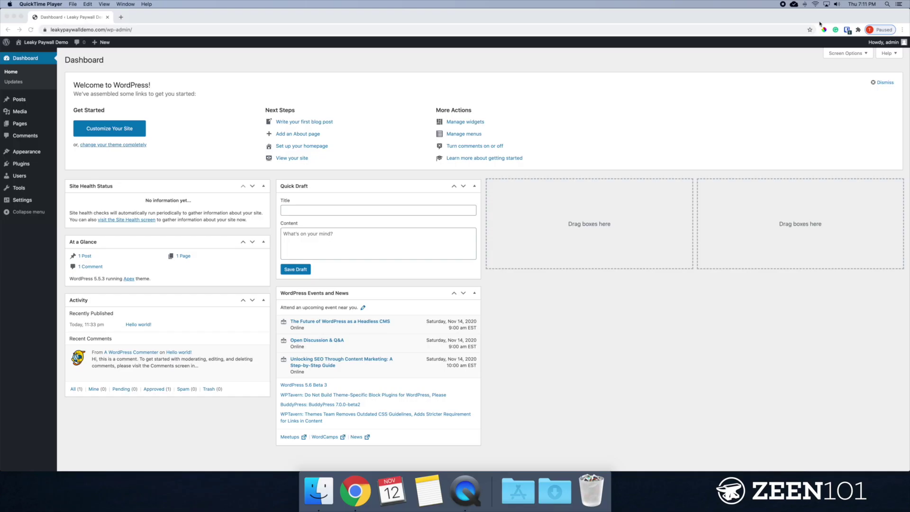
Search 'leaky paywall', then install and activate the Leaky Paywall Subscription Platform plugin
left_click(178, 171)
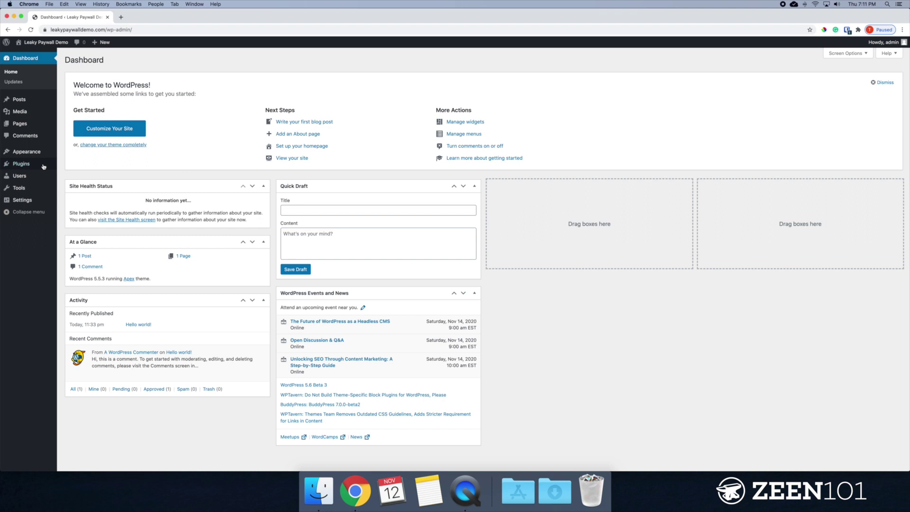
left_click(37, 167)
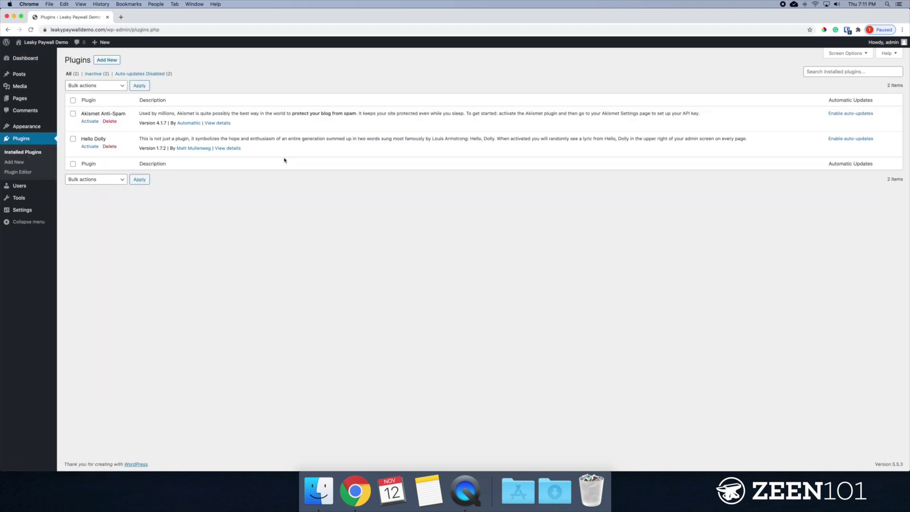
left_click(107, 61)
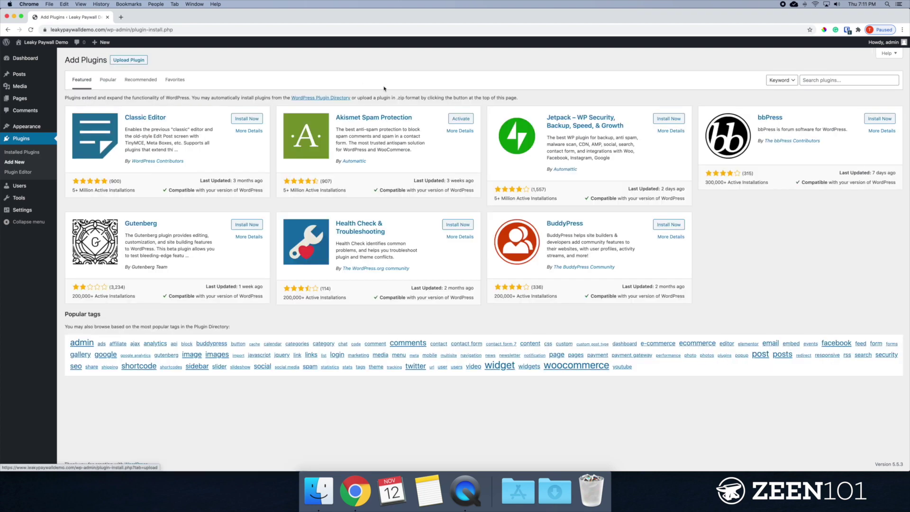
left_click(822, 80)
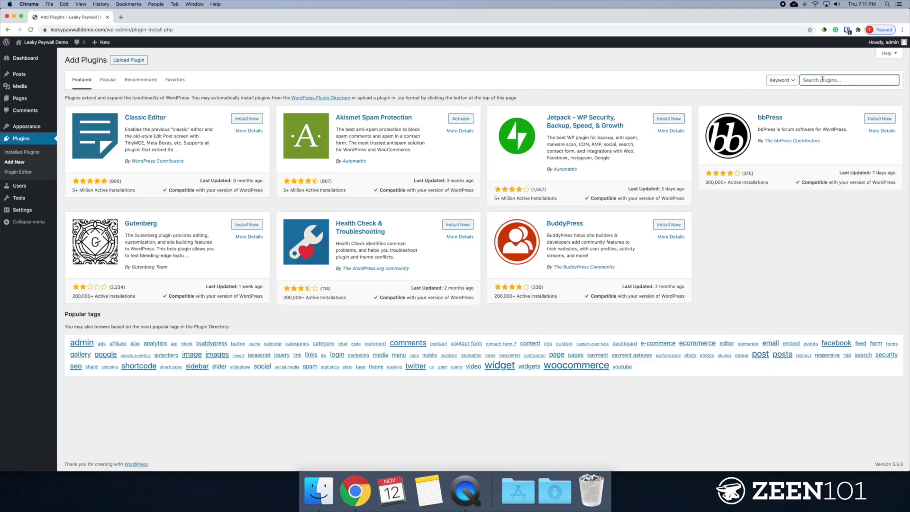
type("leaky paywall")
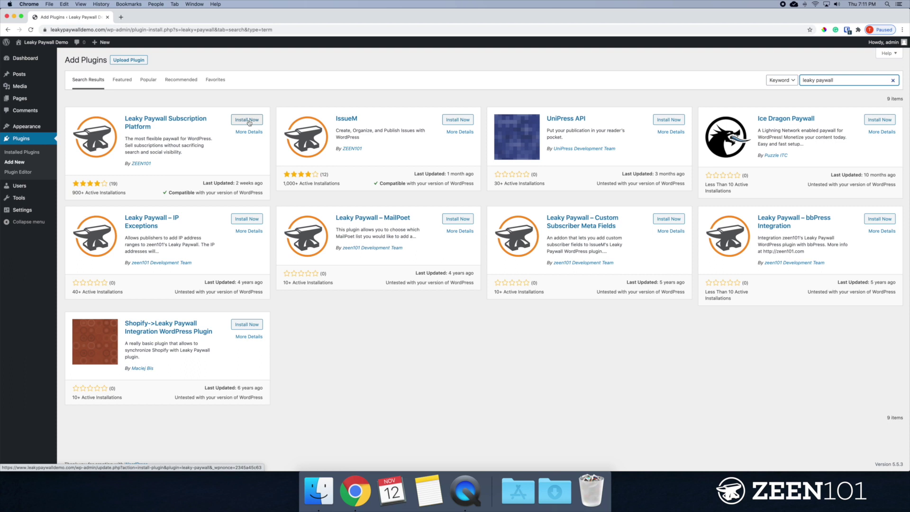
left_click(244, 121)
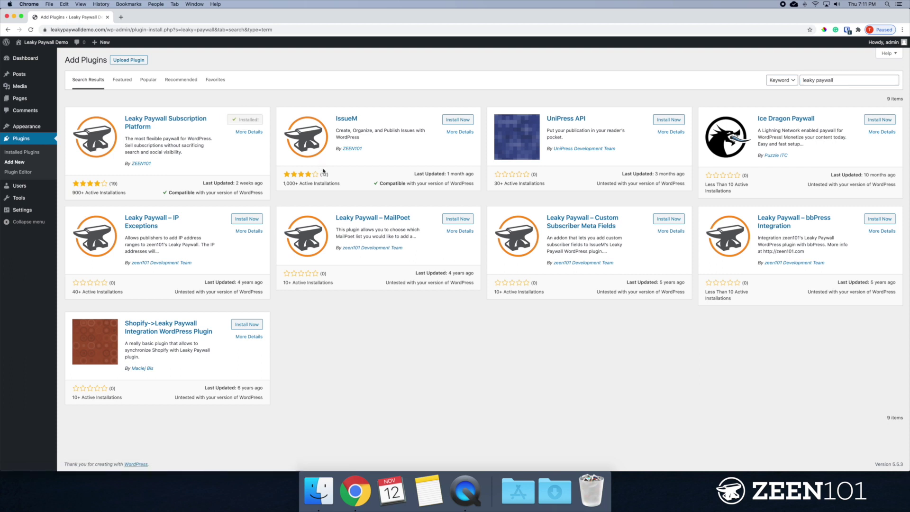
left_click(245, 120)
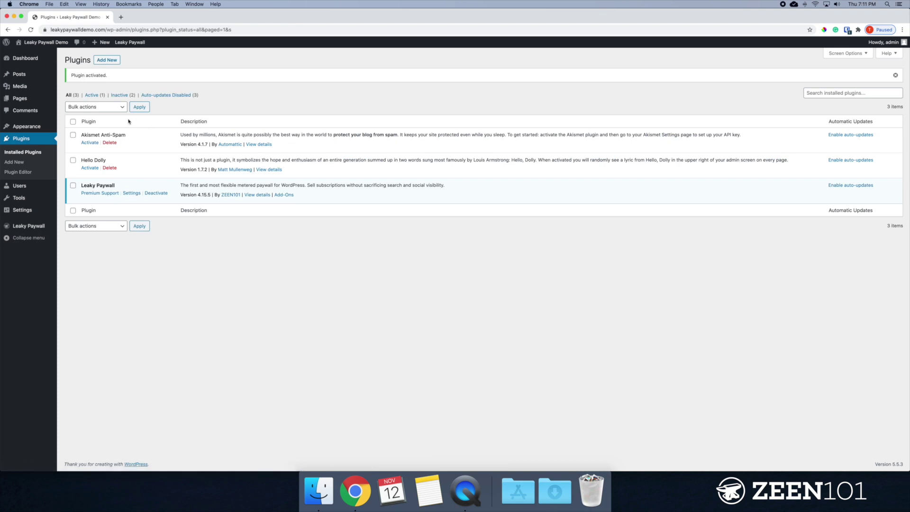
Open Leaky Paywall Settings and review the Log In, Subscribe Cards, Register Form and Profile page fields
mouse_move(28, 224)
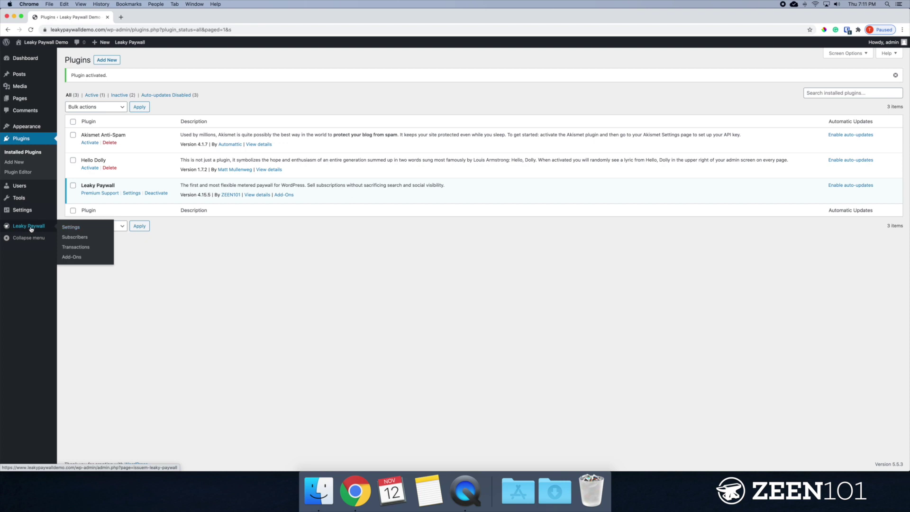
left_click(71, 228)
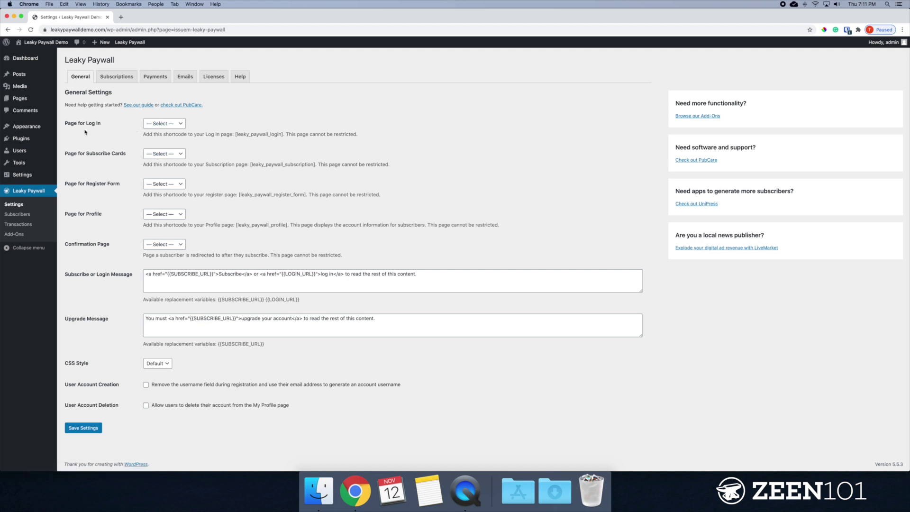
left_click_drag(69, 125, 101, 124)
left_click_drag(79, 153, 124, 155)
left_click_drag(75, 184, 118, 181)
left_click_drag(68, 213, 104, 214)
left_click_drag(232, 134, 270, 134)
left_click_drag(250, 165, 268, 164)
Start a new page in a separate tab and title it 'Log in'
mouse_move(29, 99)
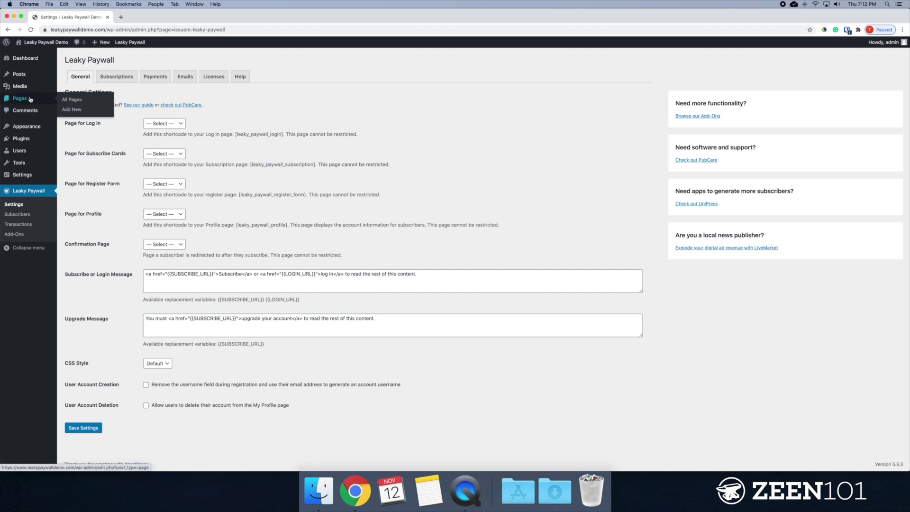
right_click(72, 99)
left_click(75, 101)
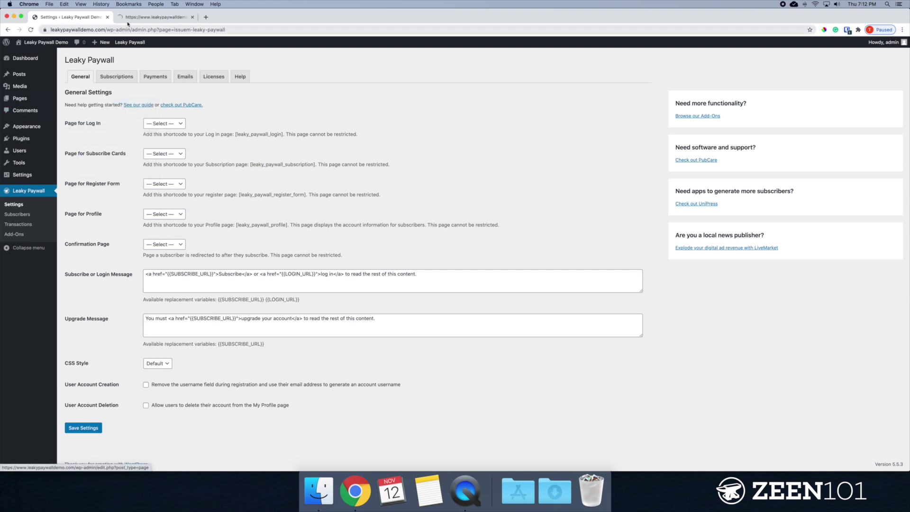
left_click(132, 18)
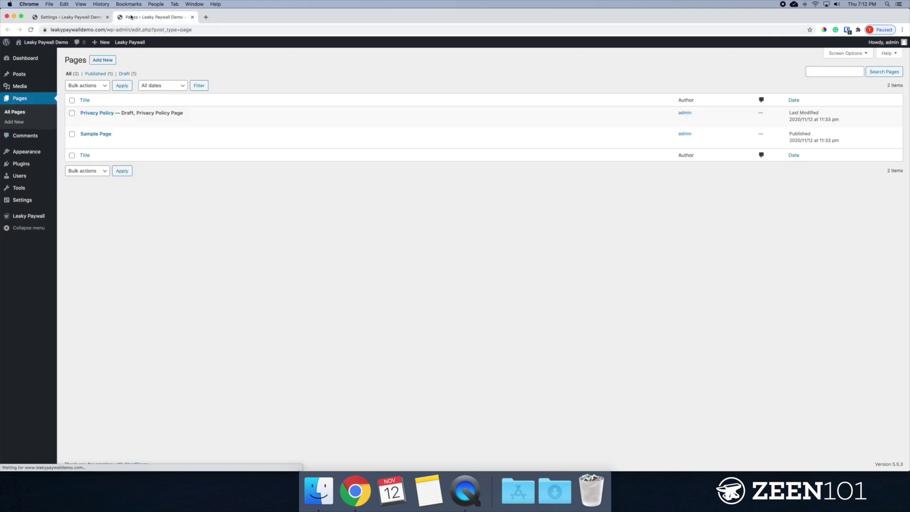
left_click(104, 62)
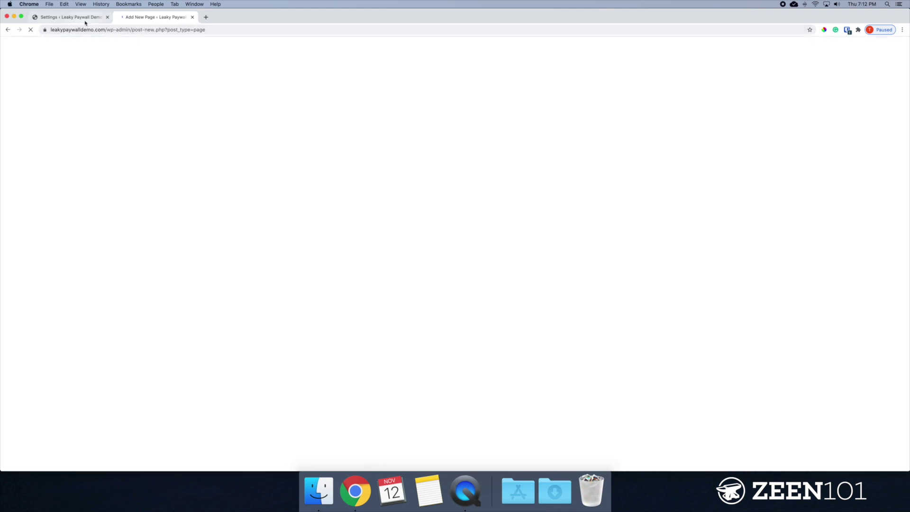
left_click(85, 20)
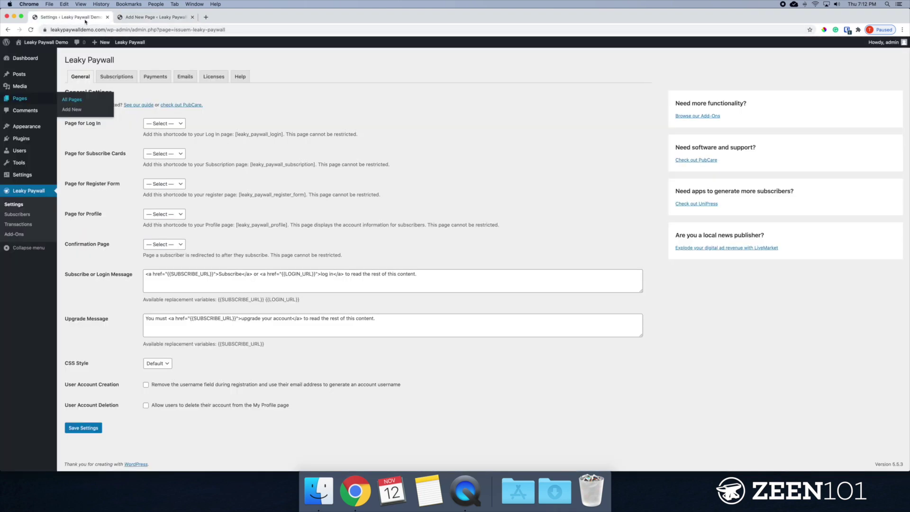
left_click(157, 18)
left_click(501, 161)
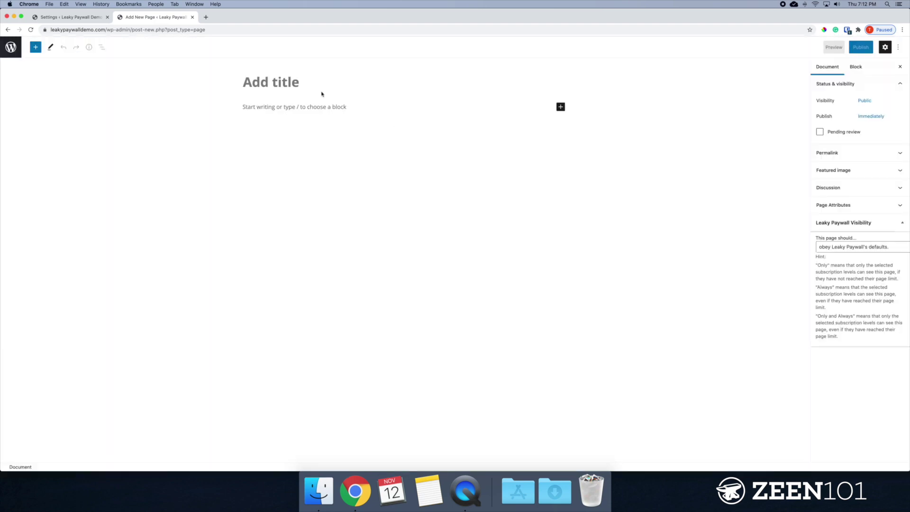
left_click(301, 81)
type("Log un")
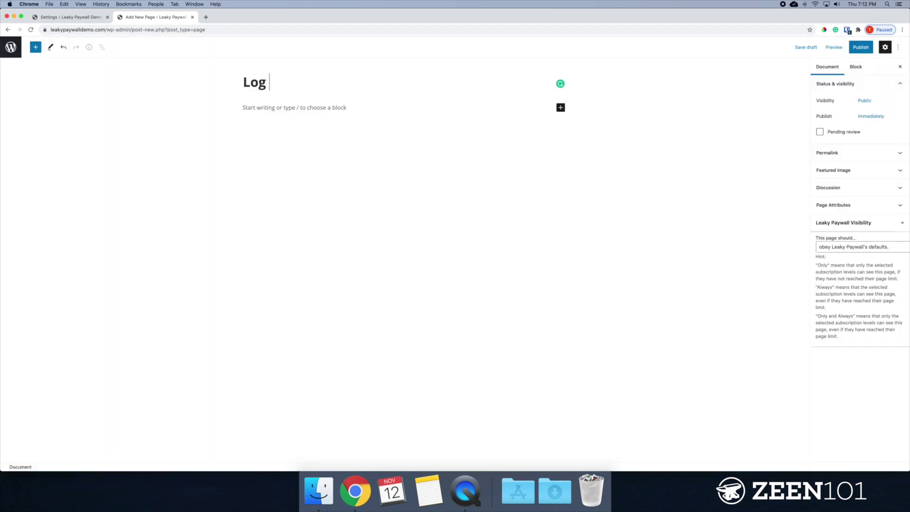
key("BackSpace")
key("BackSpace")
type("in")
Paste the [leaky_paywall_login] shortcode into the page body and publish it
left_click(52, 18)
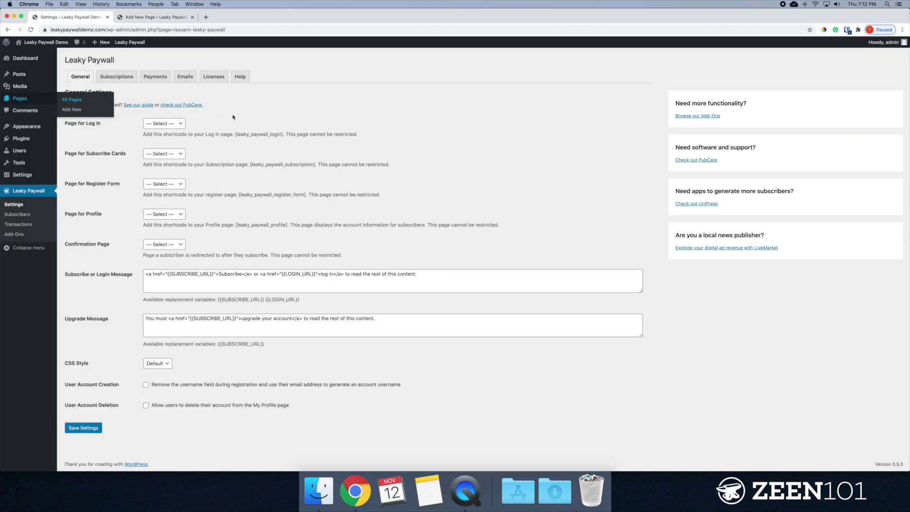
left_click_drag(236, 134, 284, 134)
key("cmd+c")
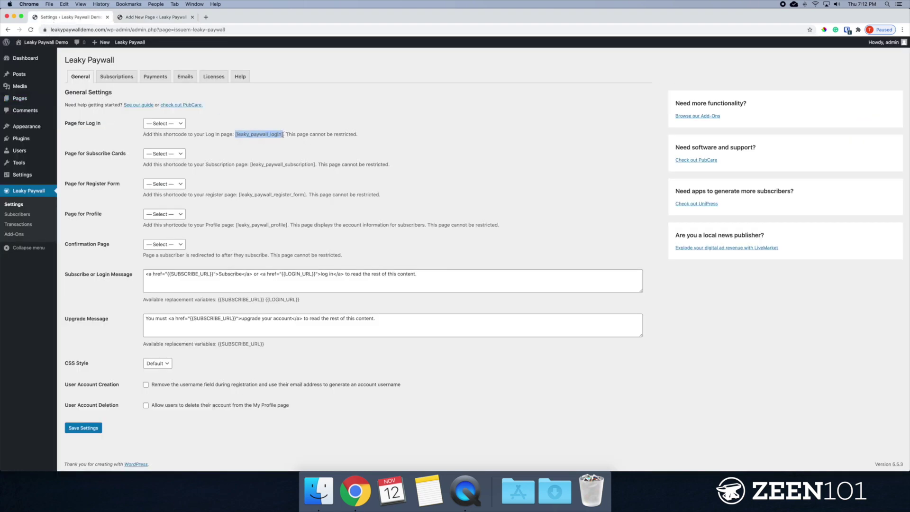
left_click(157, 17)
left_click(266, 108)
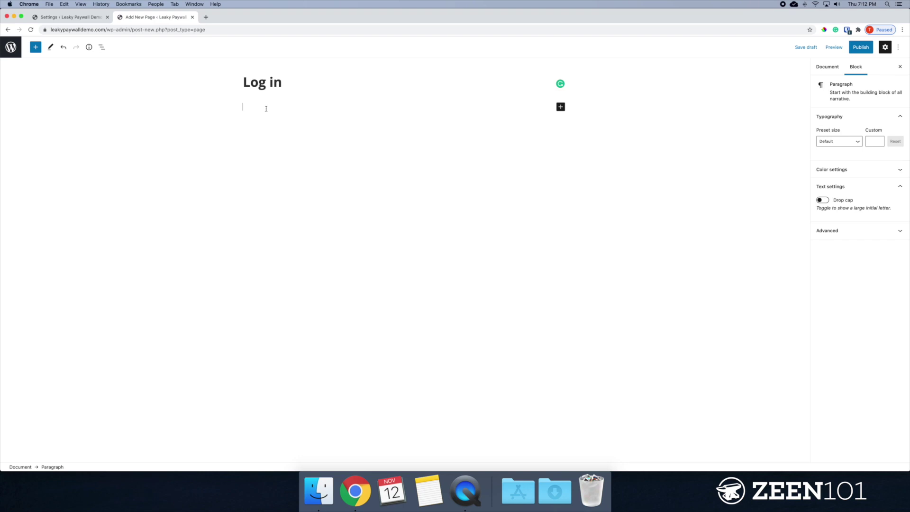
key("cmd+v")
left_click(861, 47)
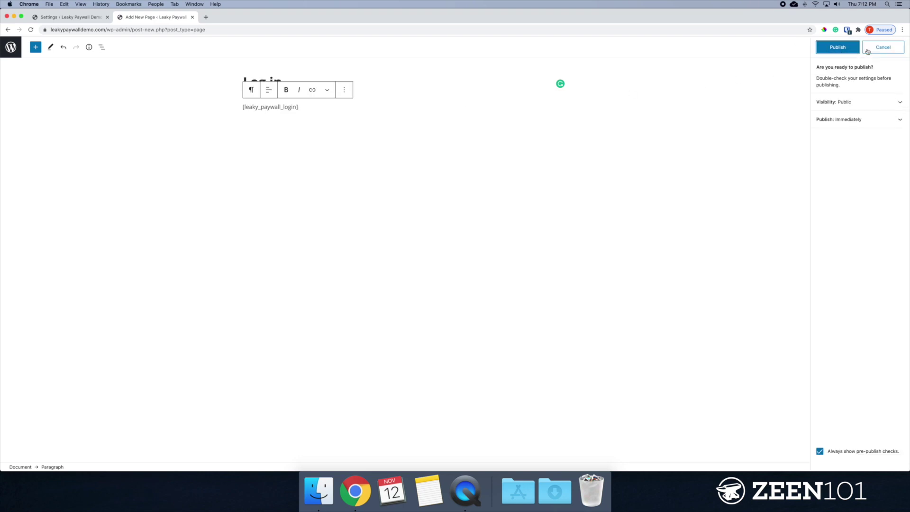
left_click(838, 47)
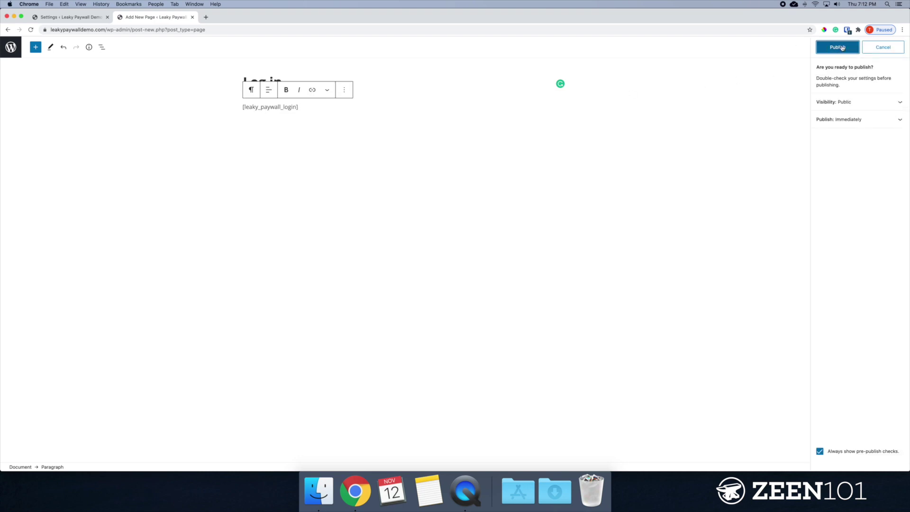
Copy the [leaky_paywall_subscription] shortcode and start another new page in a separate tab
left_click(192, 17)
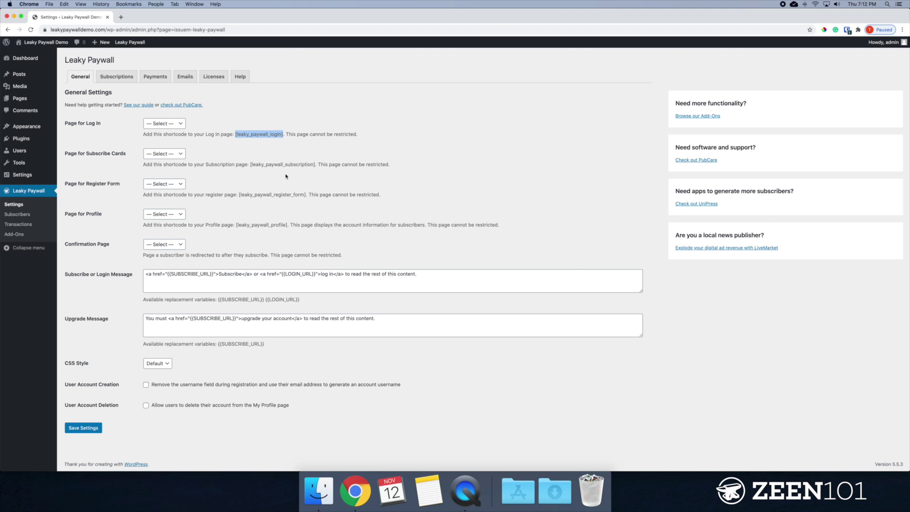
left_click(252, 167)
left_click_drag(250, 165, 315, 161)
key("super+c")
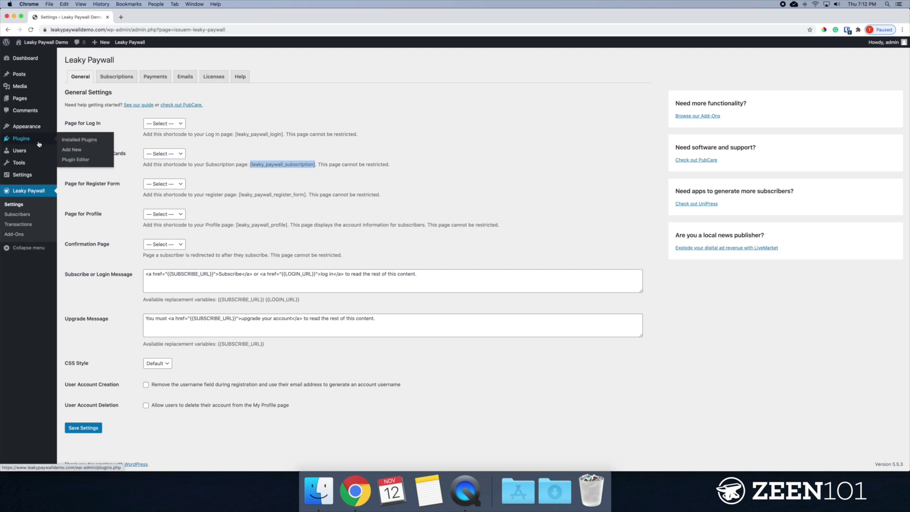
mouse_move(38, 156)
mouse_move(38, 100)
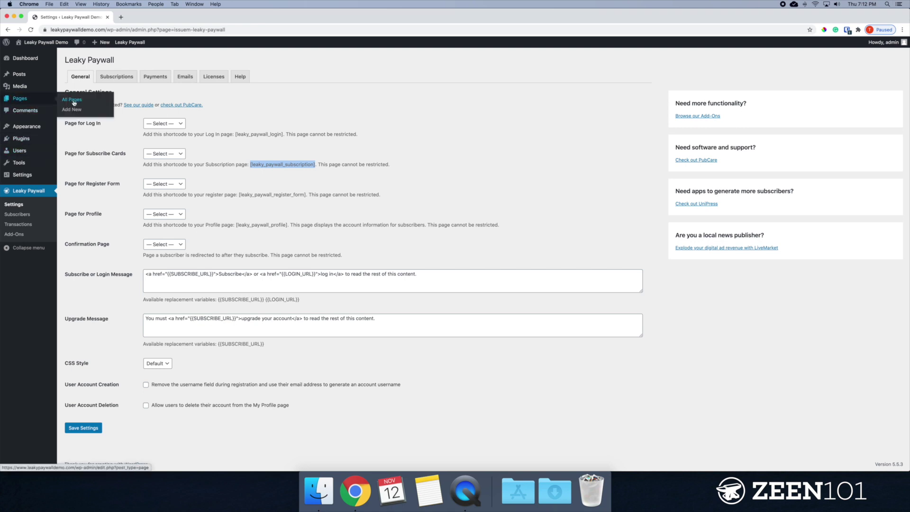
right_click(71, 98)
left_click(95, 102)
left_click(160, 20)
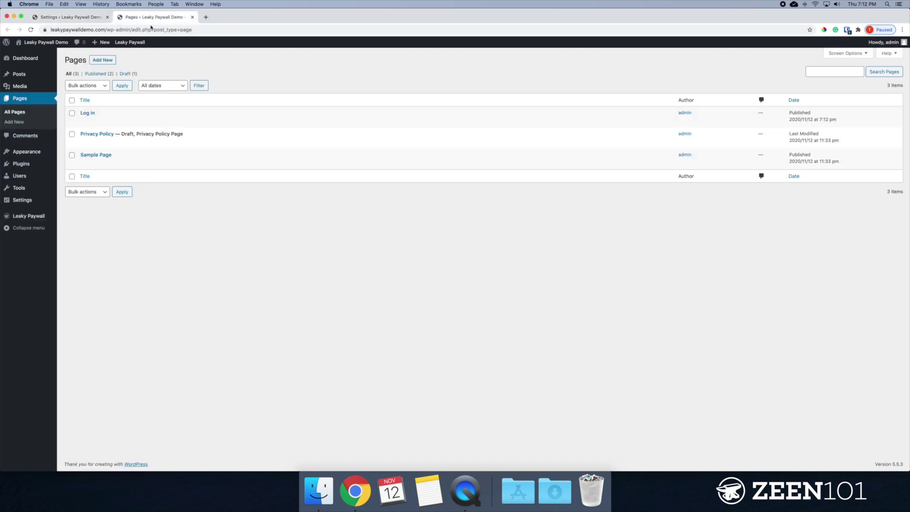
left_click(109, 60)
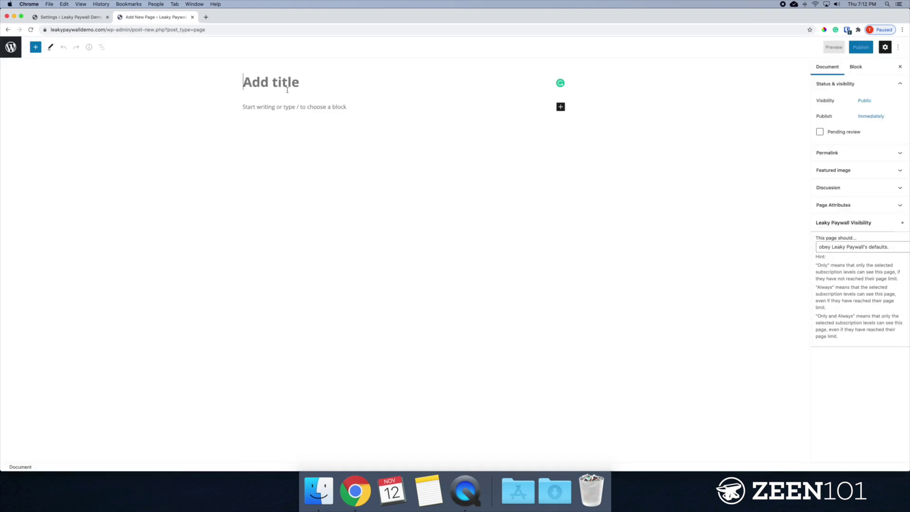
Title the page 'Subscribe', paste the subscription shortcode and publish it
type("S")
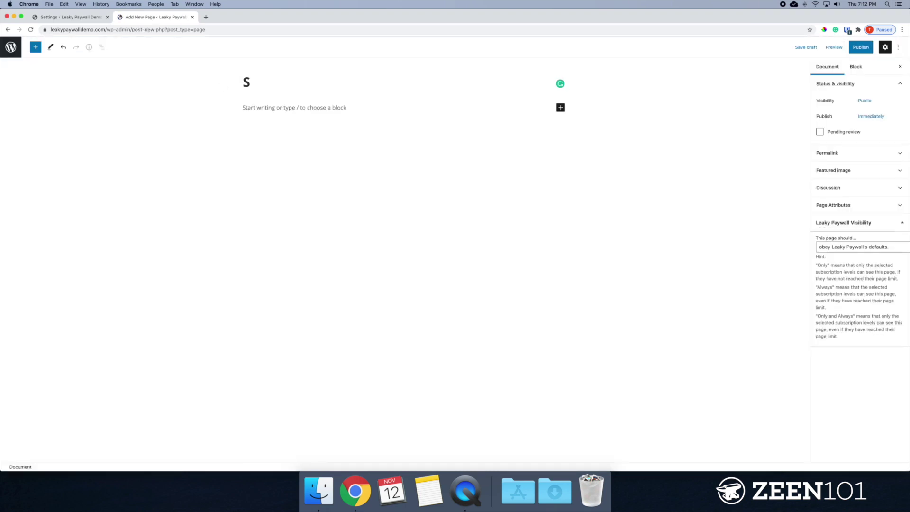
type("ubscrive")
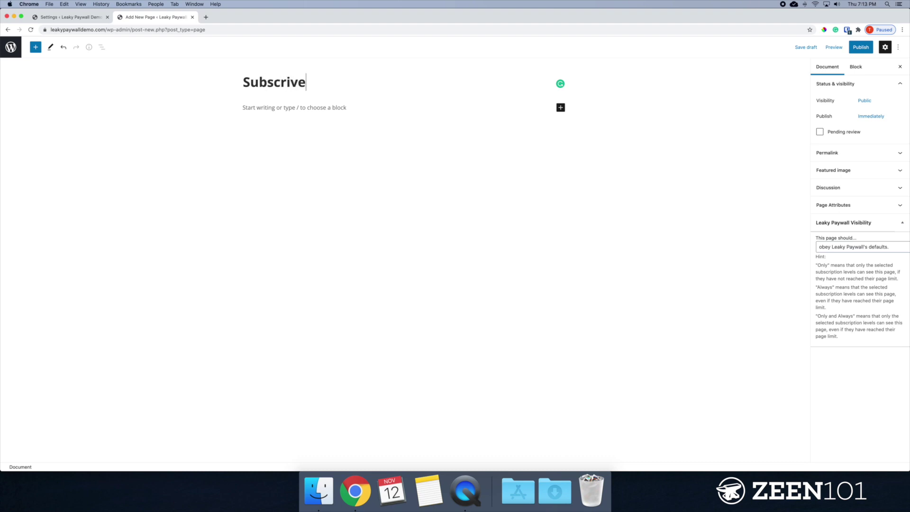
key("BackSpace")
key("BackSpace")
type("be")
left_click(291, 107)
key("super+v")
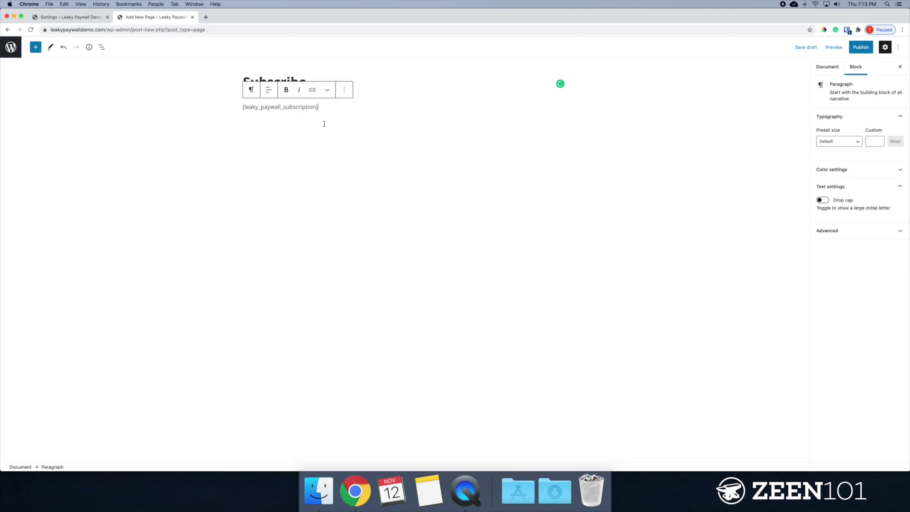
left_click(860, 48)
left_click(857, 53)
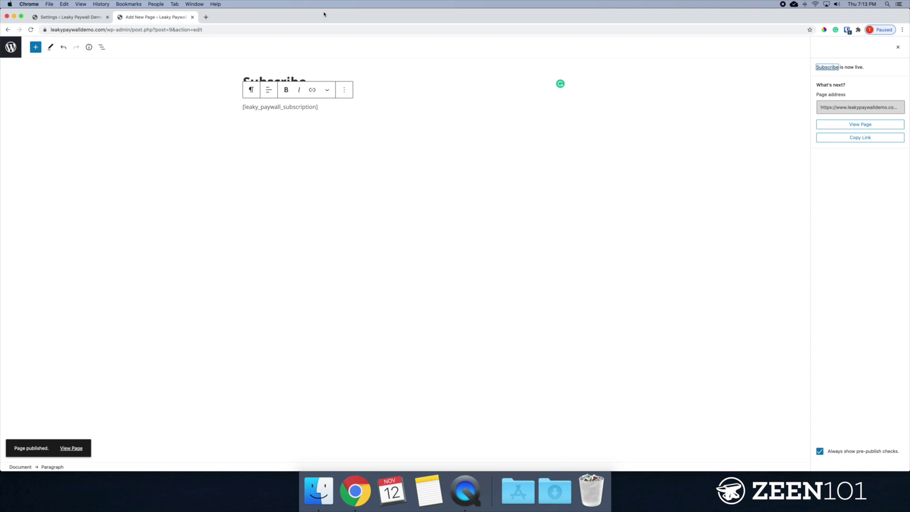
Copy the [leaky_paywall_register_form] shortcode and start a new page in a separate tab
left_click(192, 17)
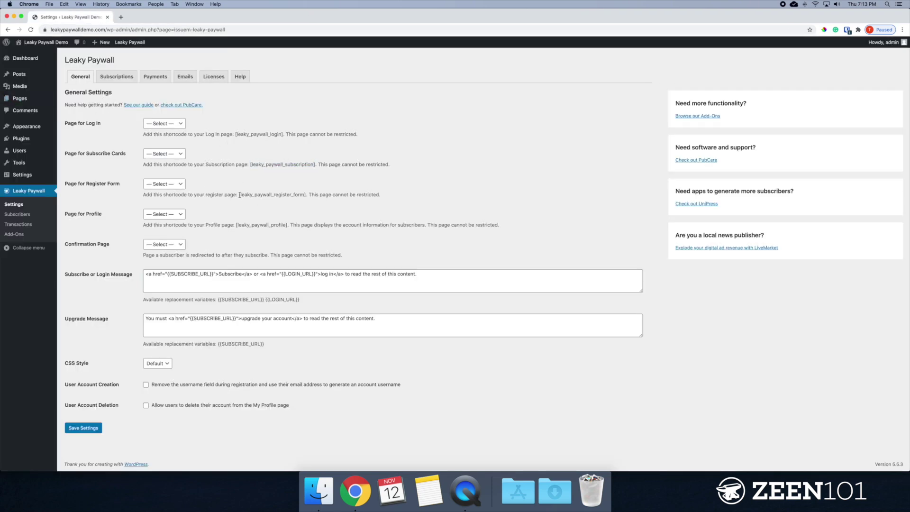
left_click_drag(239, 195, 306, 195)
key("super+c")
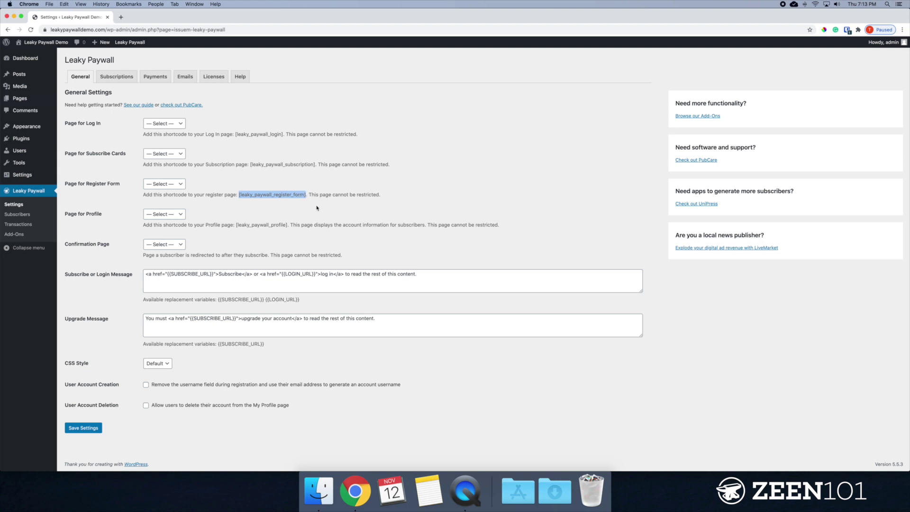
right_click(42, 98)
left_click(54, 100)
left_click(147, 17)
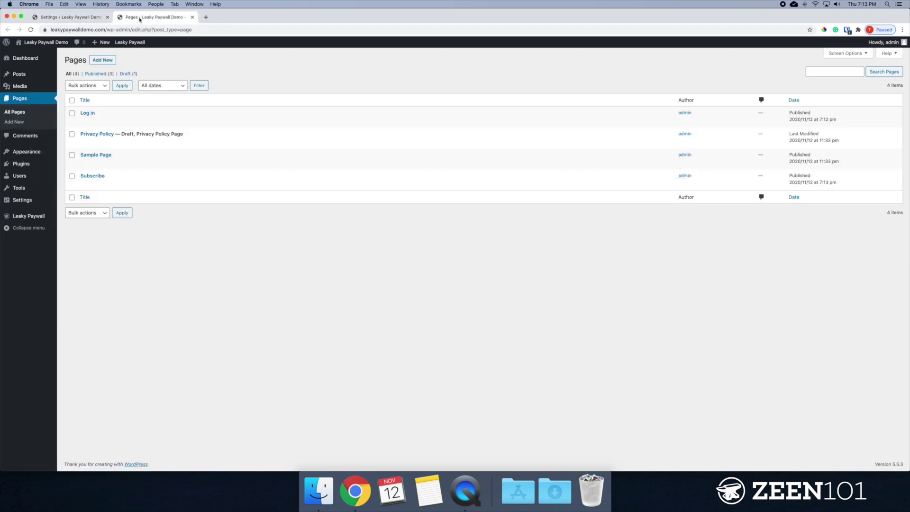
left_click(103, 60)
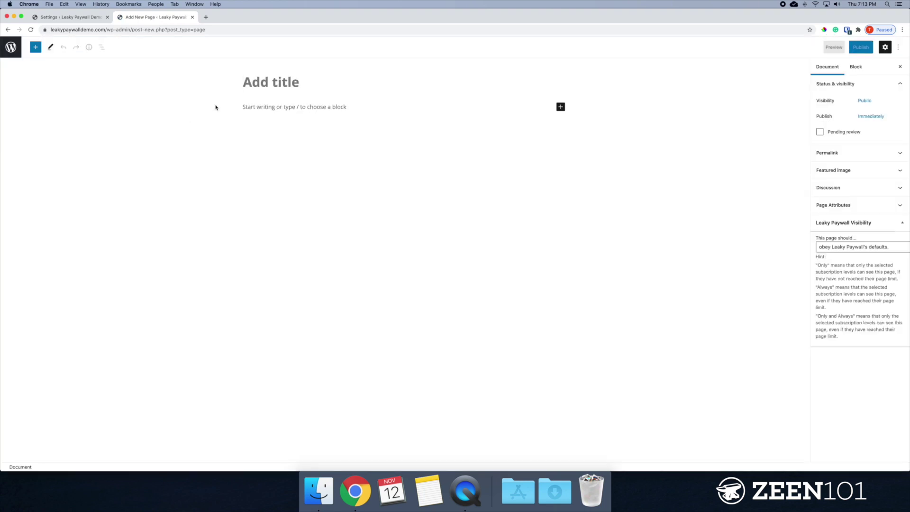
Title the page 'Register', paste the register shortcode, publish it and close the tab
type("Register")
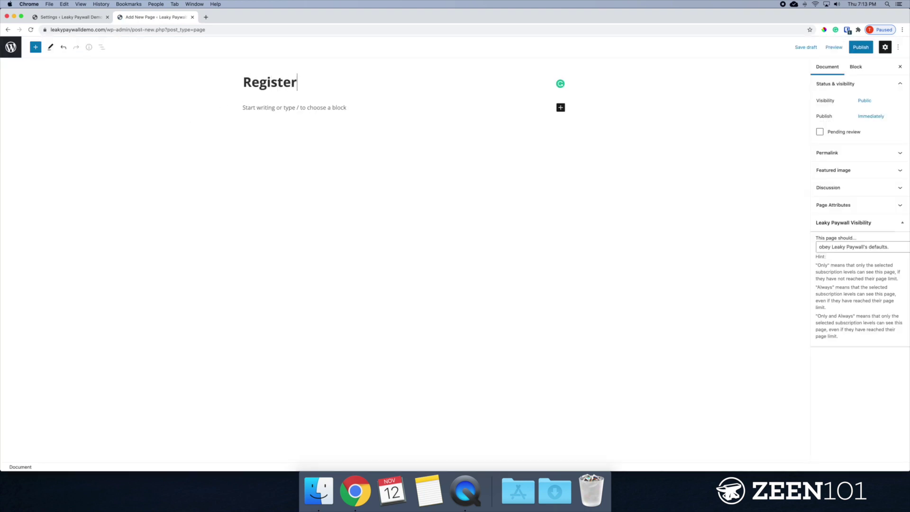
key("Return")
key("super+v")
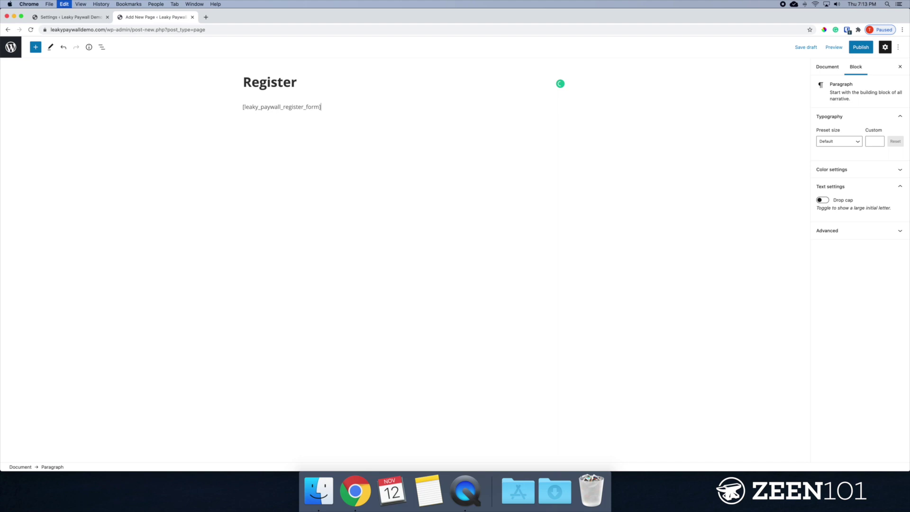
left_click(860, 47)
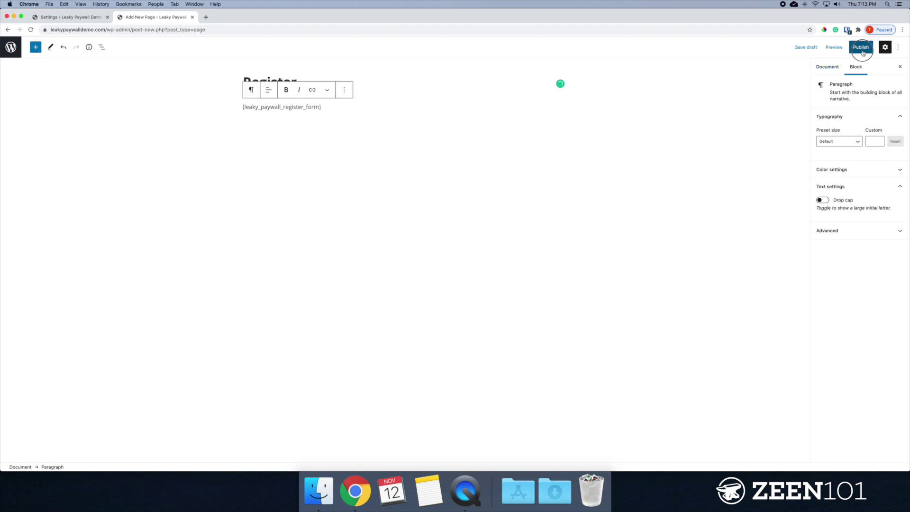
left_click(833, 47)
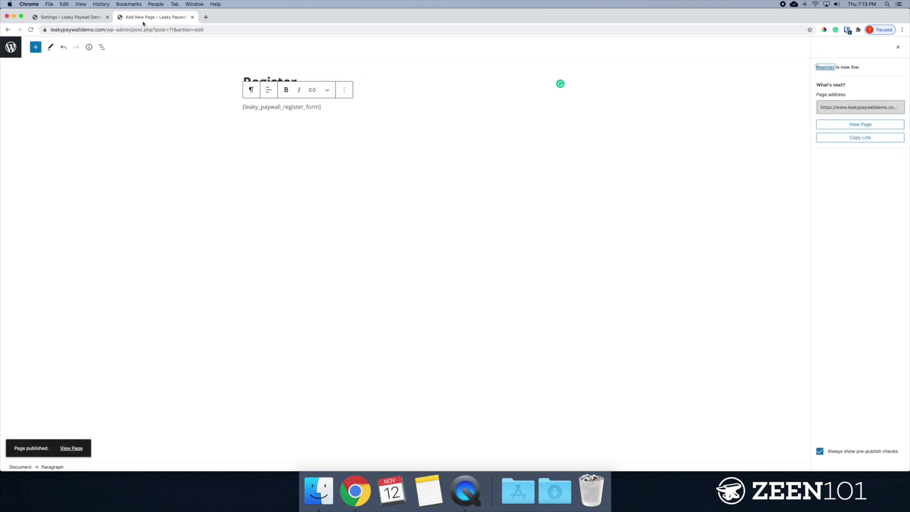
left_click(192, 17)
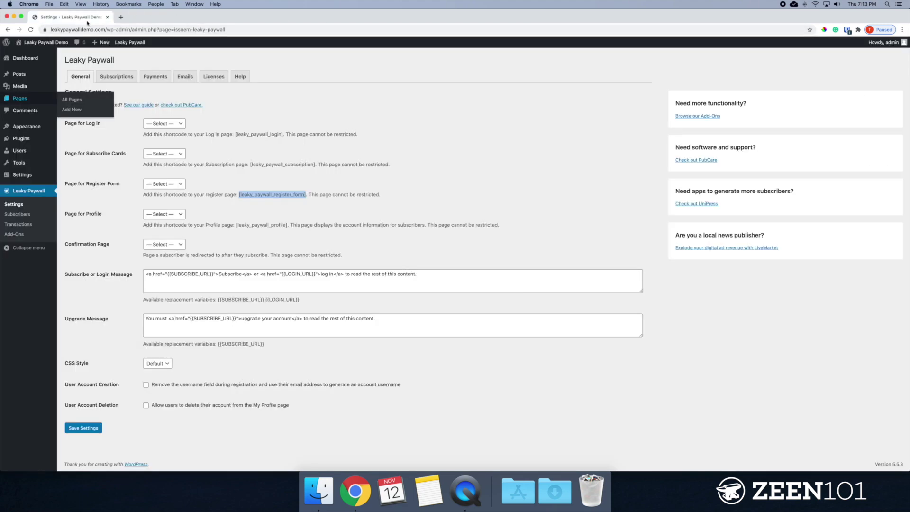
Copy the [leaky_paywall_profile] shortcode and start a new page in a separate tab
left_click(240, 224)
left_click_drag(239, 224, 292, 219)
key("super+c")
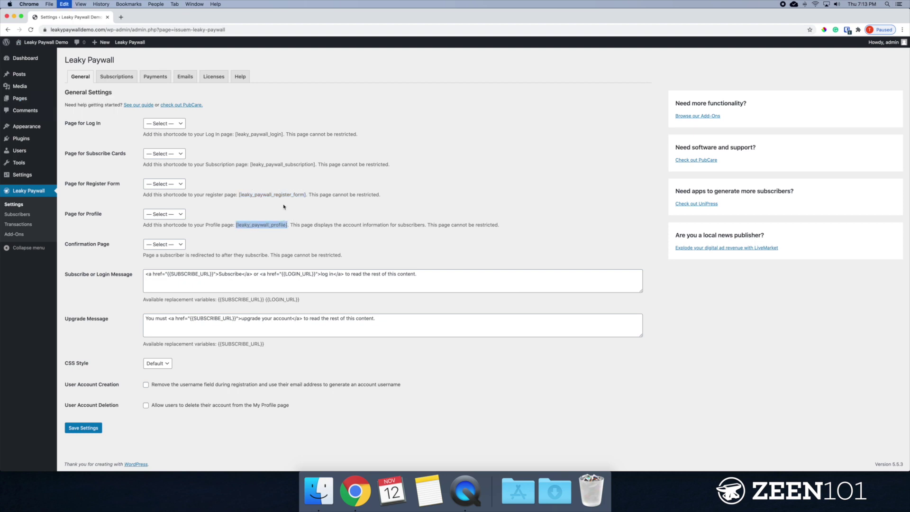
mouse_move(28, 98)
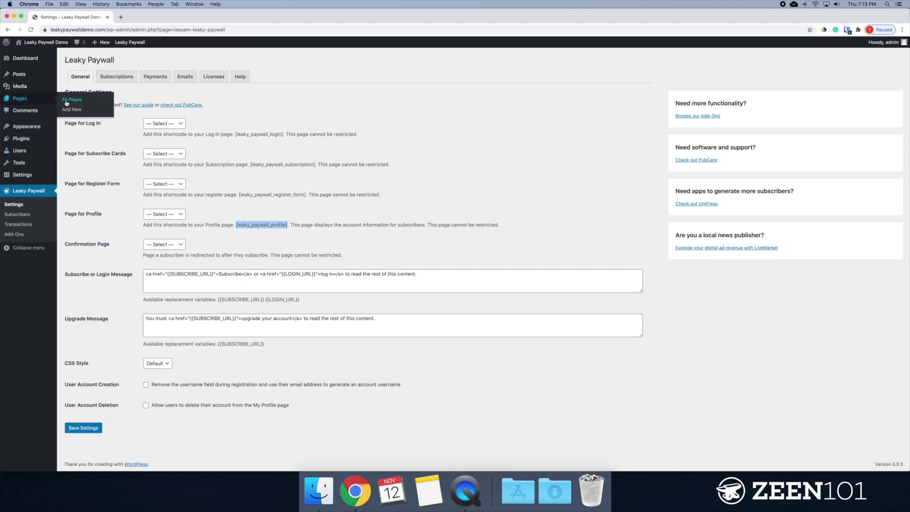
right_click(73, 96)
left_click(99, 103)
left_click(149, 18)
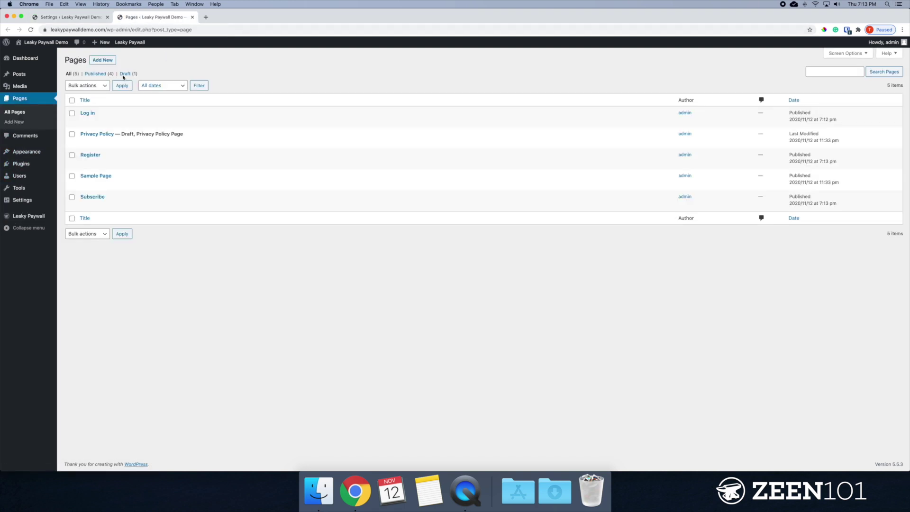
left_click(102, 59)
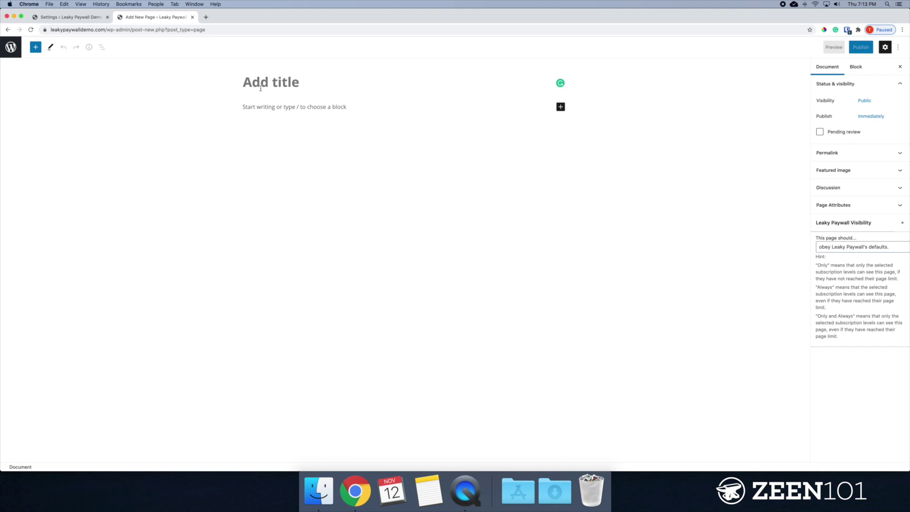
Title the page 'Profile', paste the profile shortcode, publish it and close the tab
left_click(260, 88)
type("Profile")
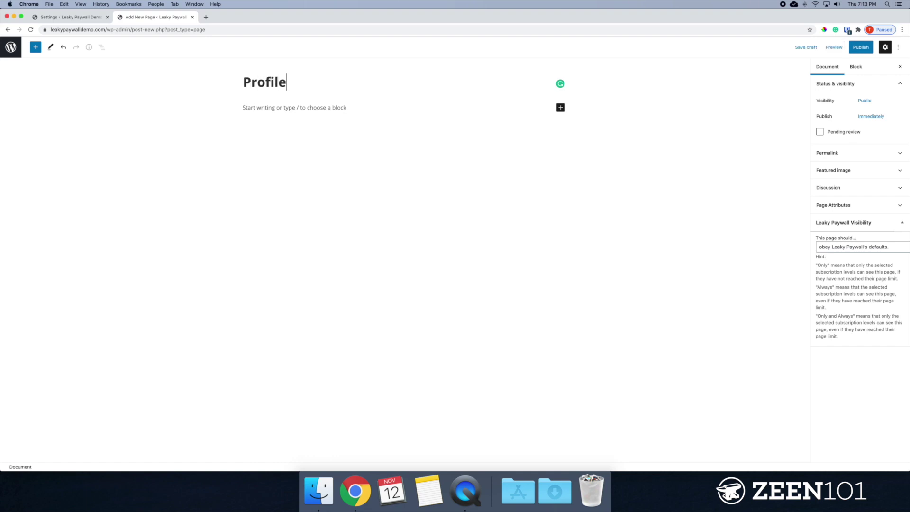
key("Return")
key("super+v")
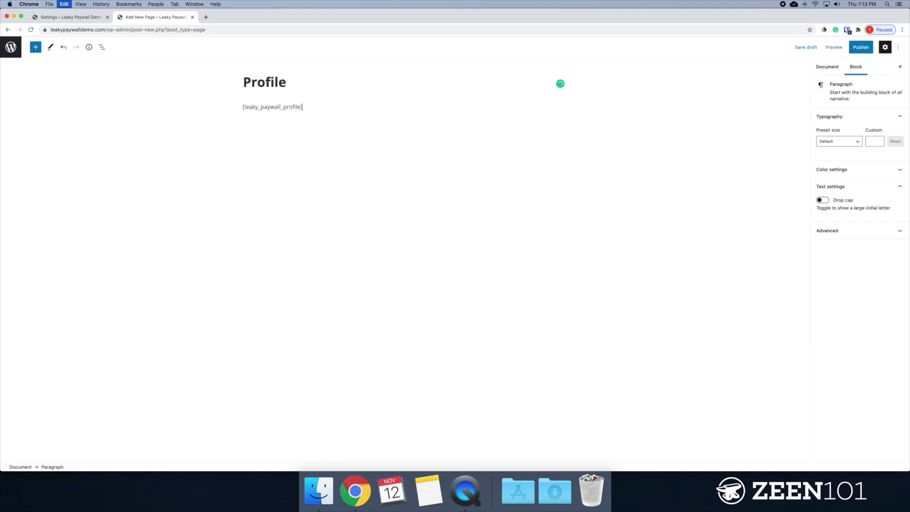
left_click(856, 48)
left_click(835, 47)
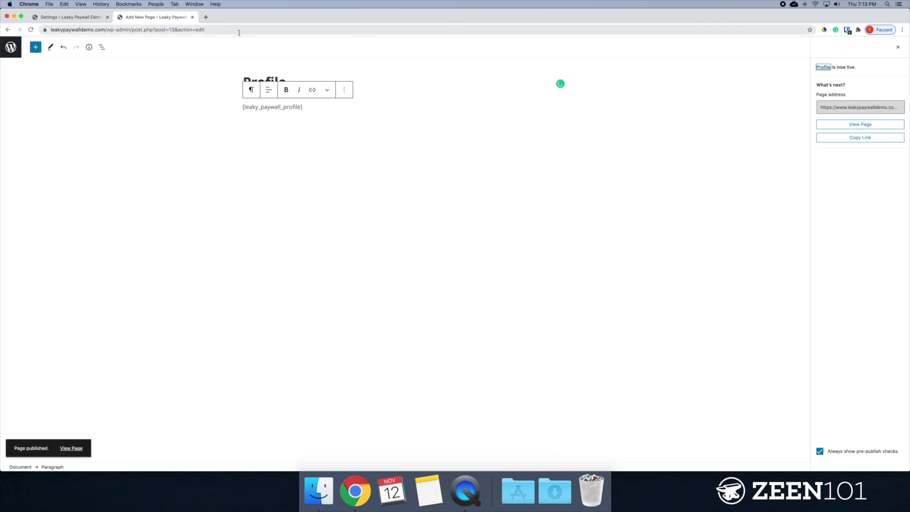
left_click(192, 17)
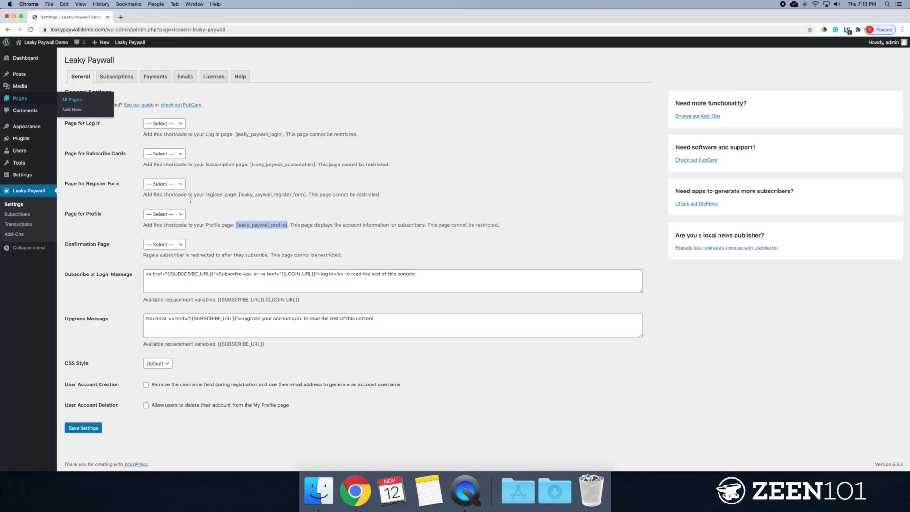
Start a new page titled 'Confirmation' in a separate tab
left_click(61, 141)
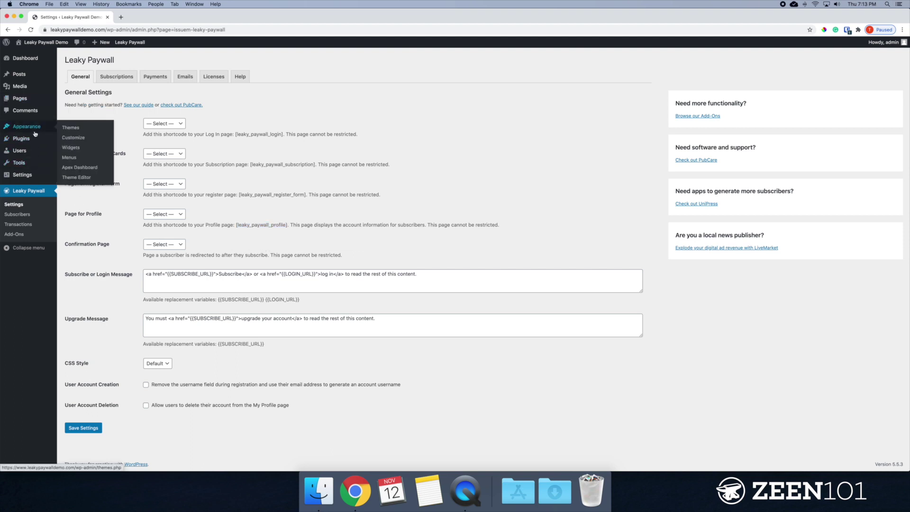
mouse_move(34, 101)
right_click(64, 100)
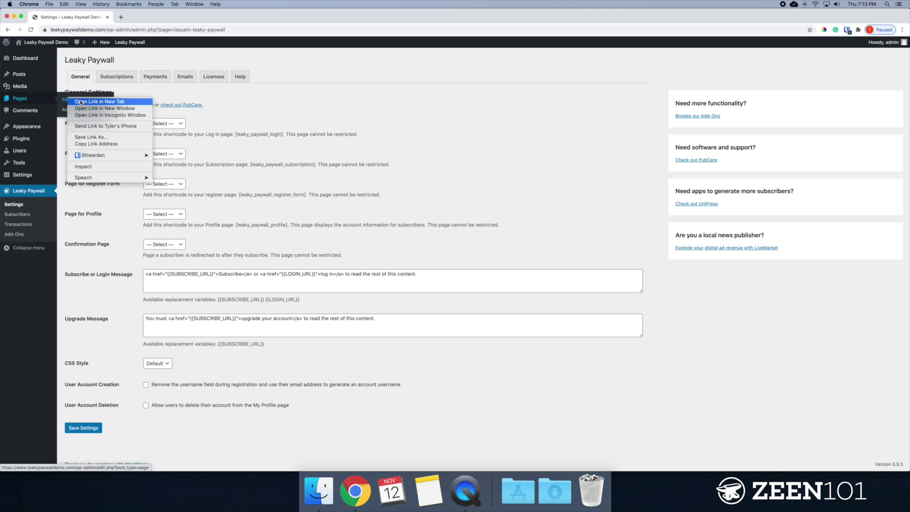
left_click(86, 100)
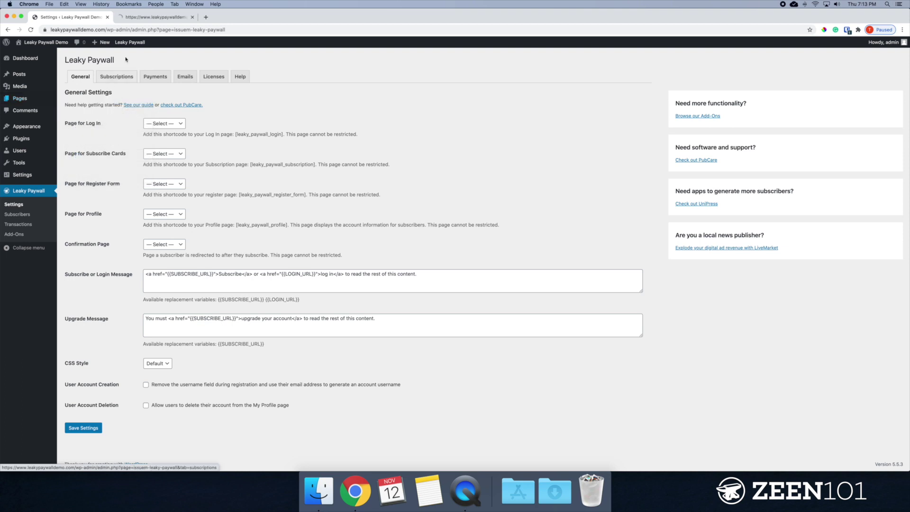
left_click(143, 18)
left_click(100, 61)
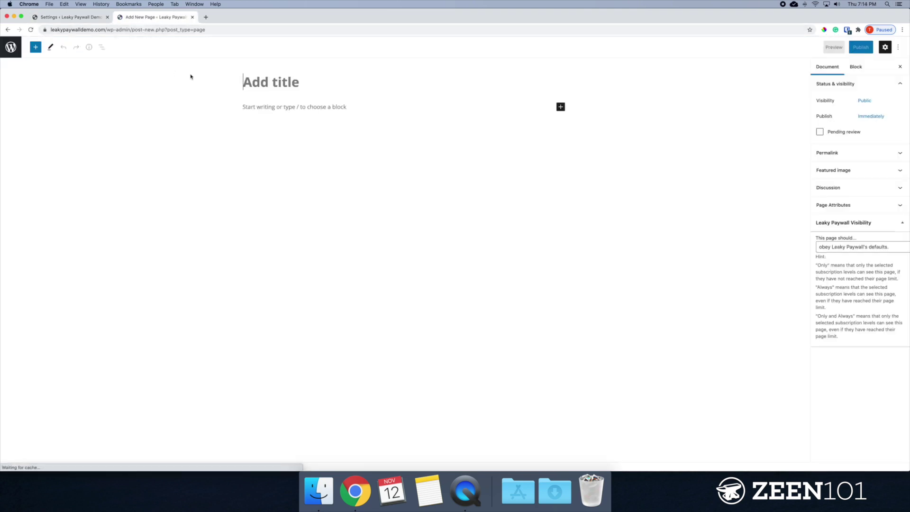
type("Con")
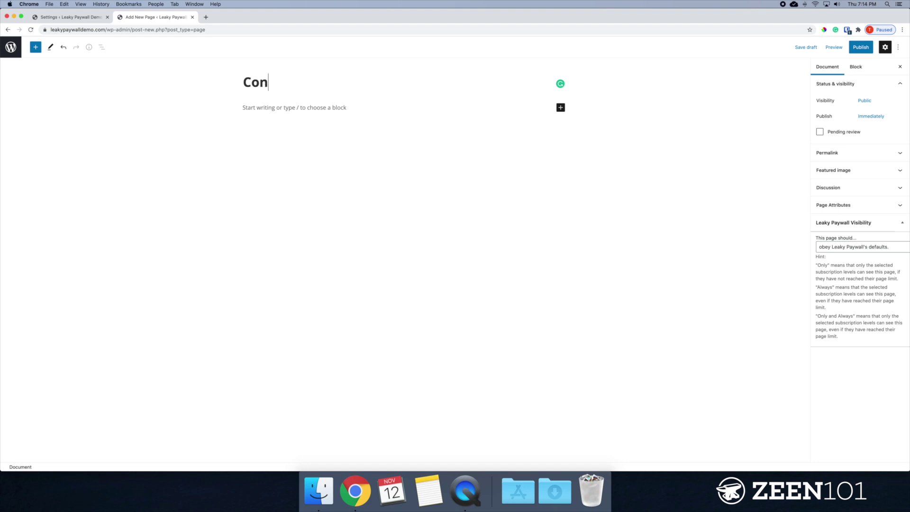
type("firmation")
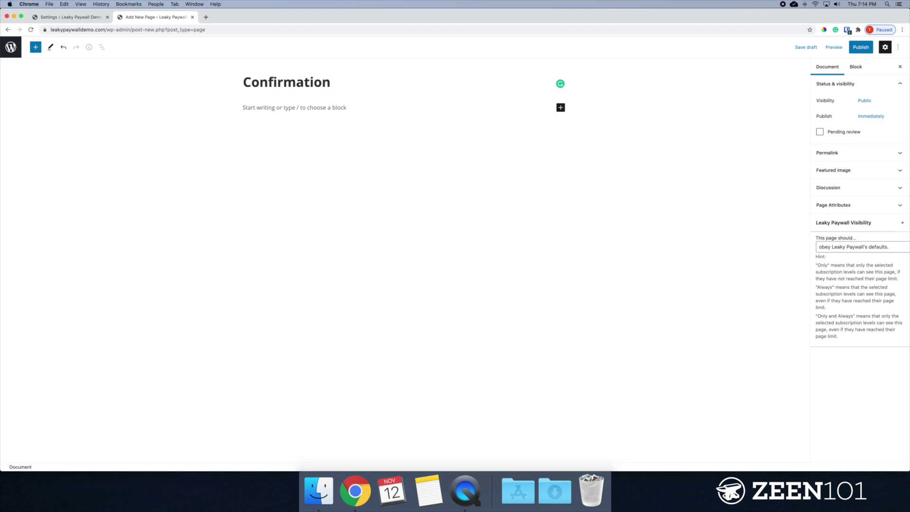
Add the text 'Thank you for subscribing to our publication', publish, and return to the pages list
left_click(270, 112)
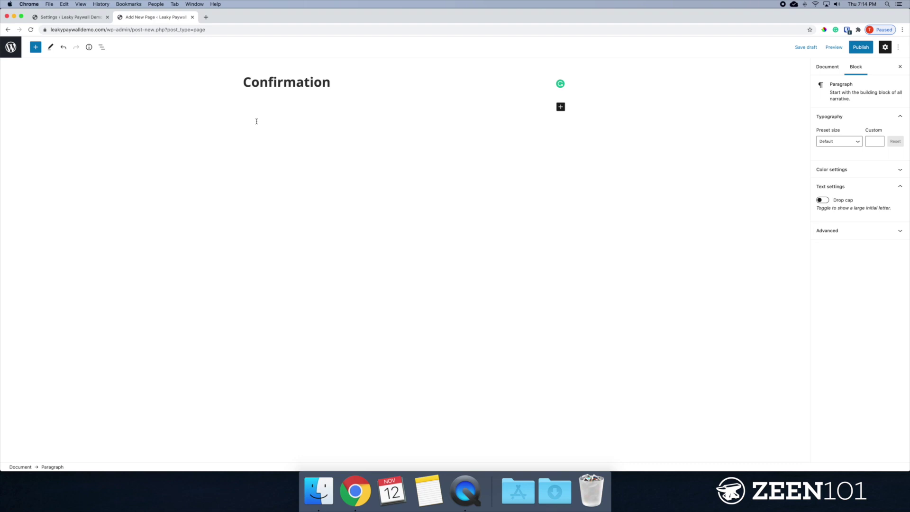
type("Thank you for subscribing to our publication!")
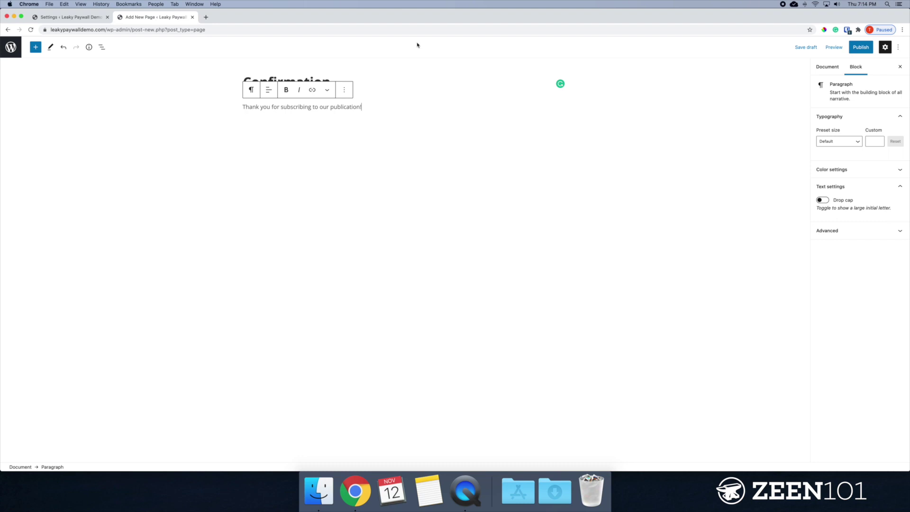
left_click(860, 47)
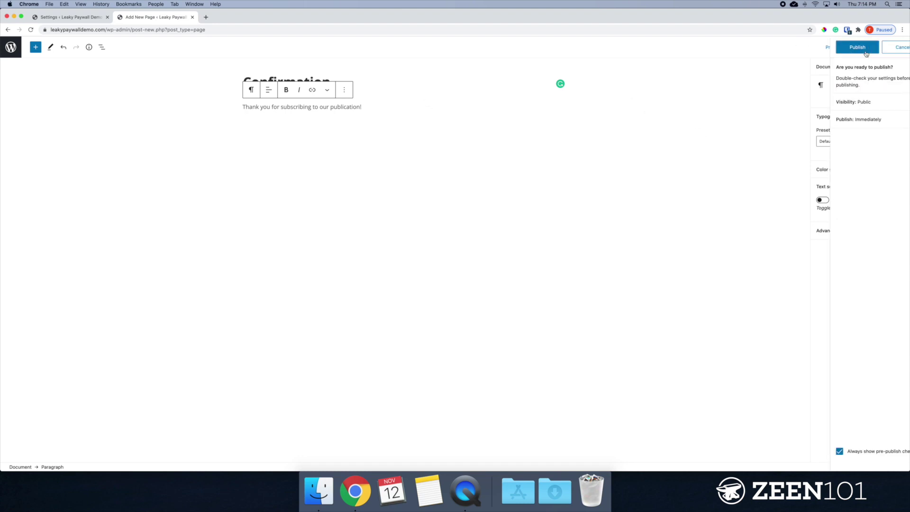
left_click(842, 49)
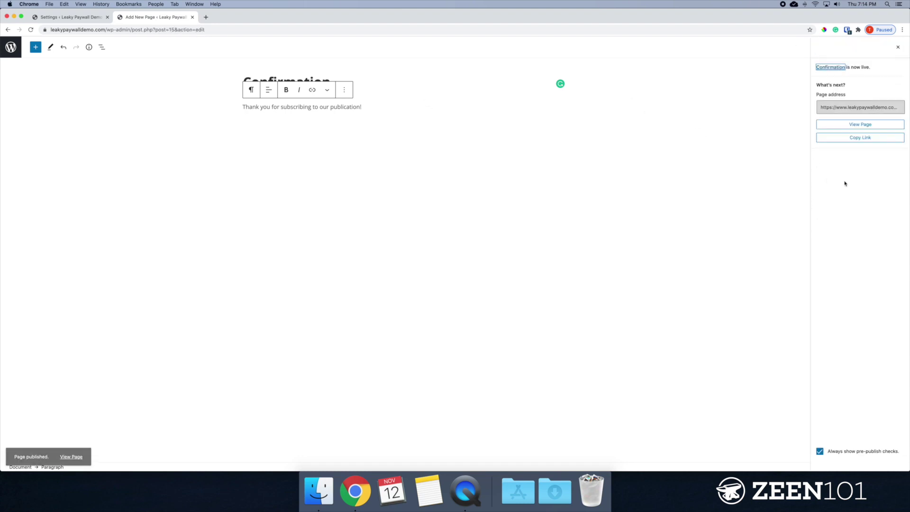
left_click(11, 49)
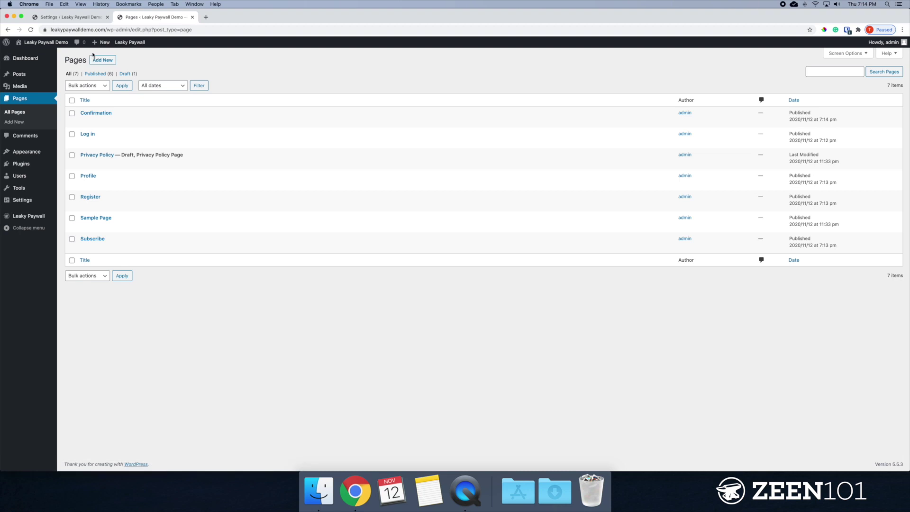
Reload the Leaky Paywall settings so the newly created pages appear in the page dropdowns
left_click(192, 17)
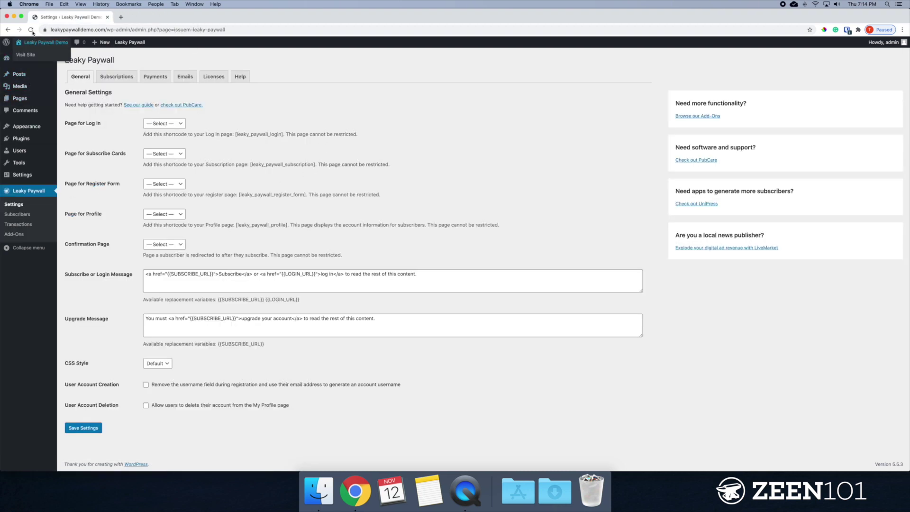
left_click(164, 123)
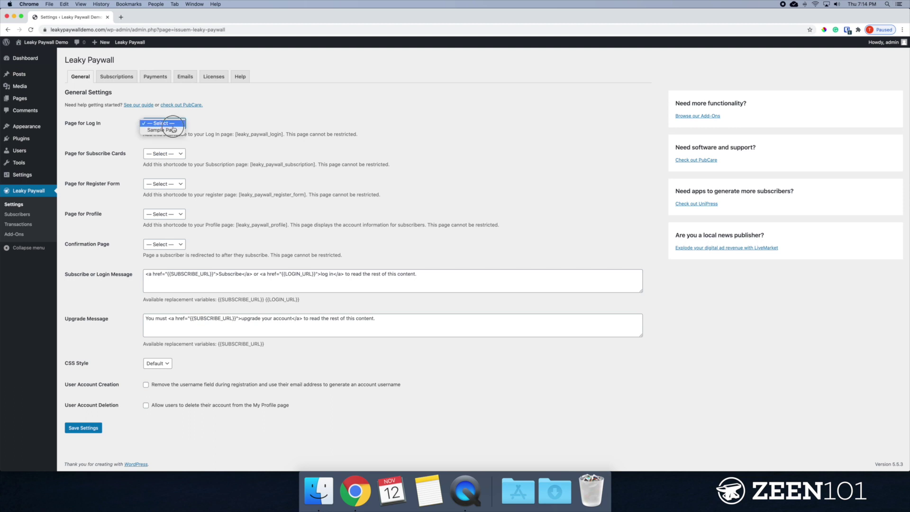
left_click(173, 155)
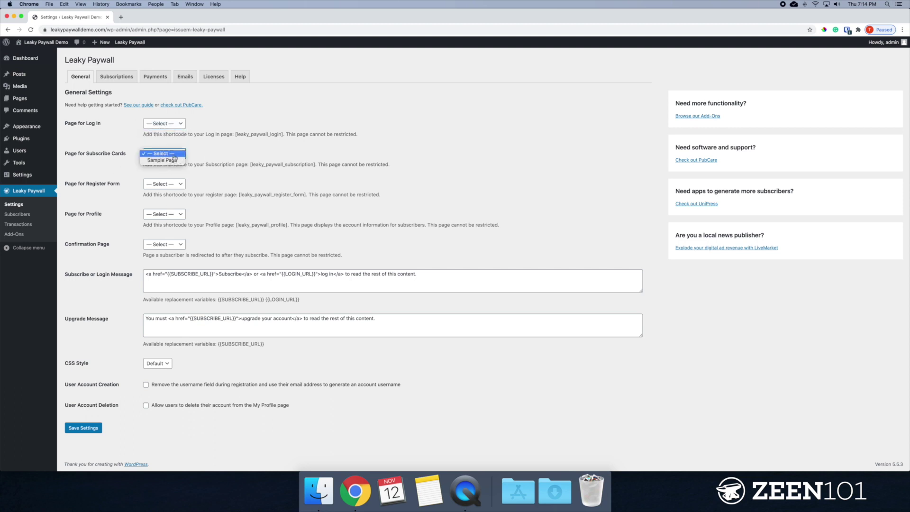
left_click(167, 188)
left_click(168, 188)
left_click(238, 120)
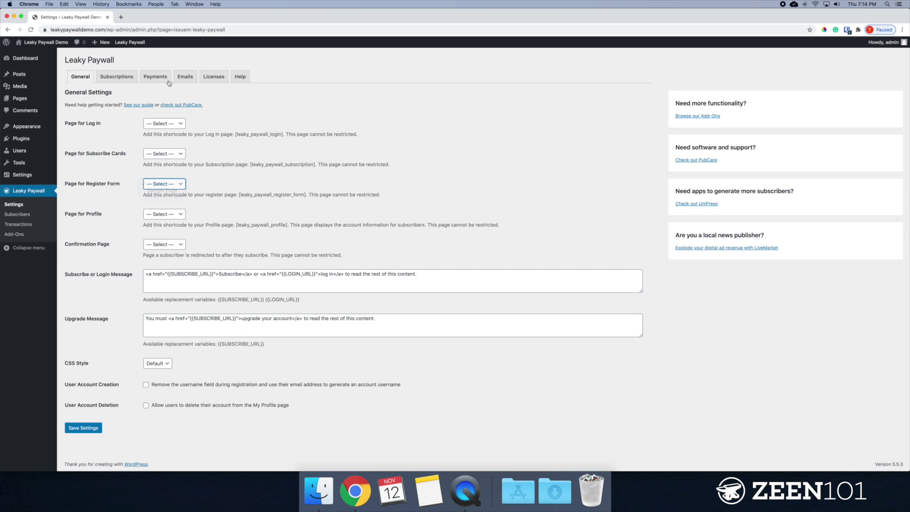
left_click(31, 29)
Assign the Log in, Subscribe and Register pages to their Leaky Paywall page settings
left_click(175, 127)
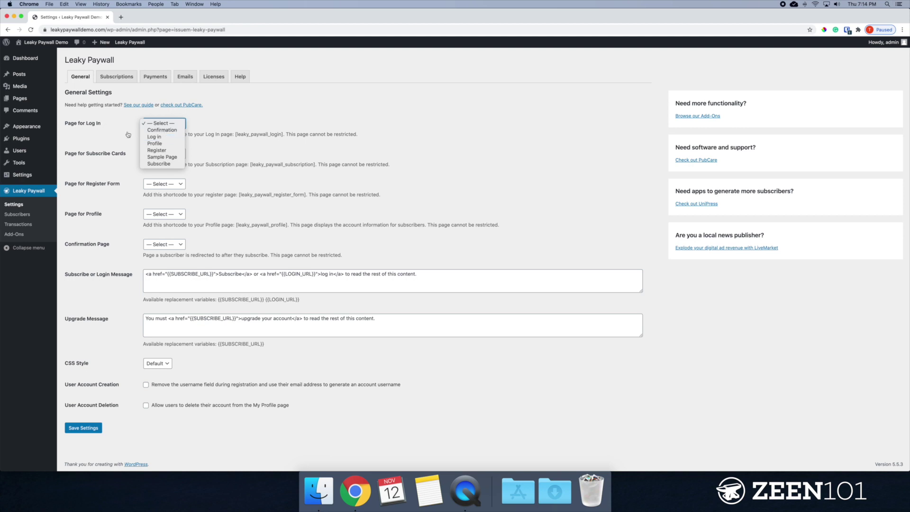
left_click(164, 137)
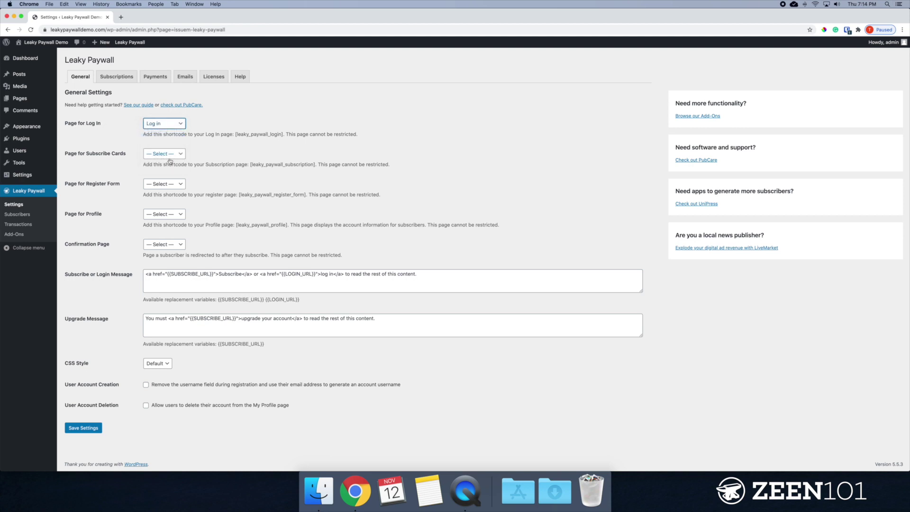
left_click(169, 158)
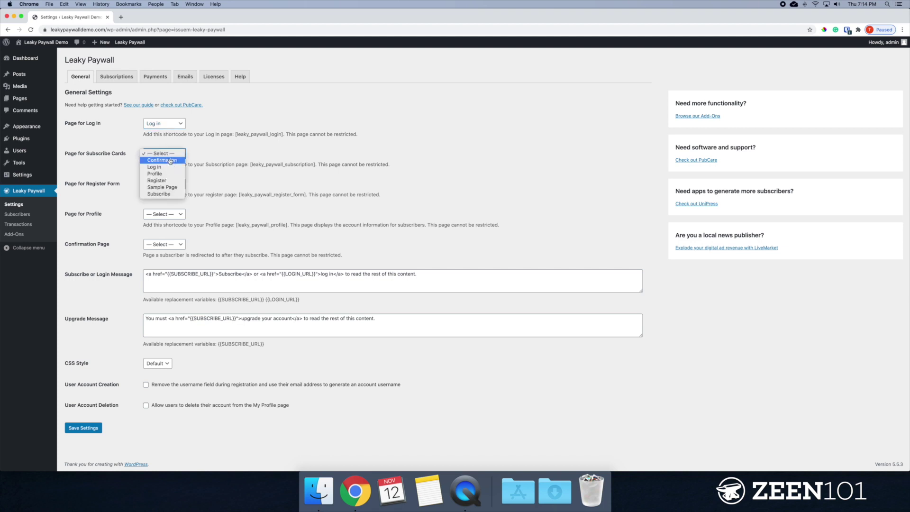
left_click(177, 195)
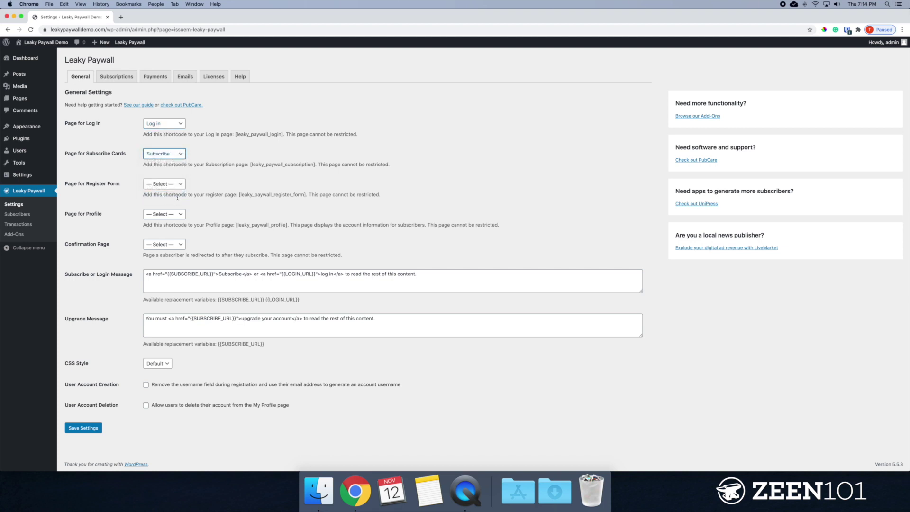
left_click(160, 187)
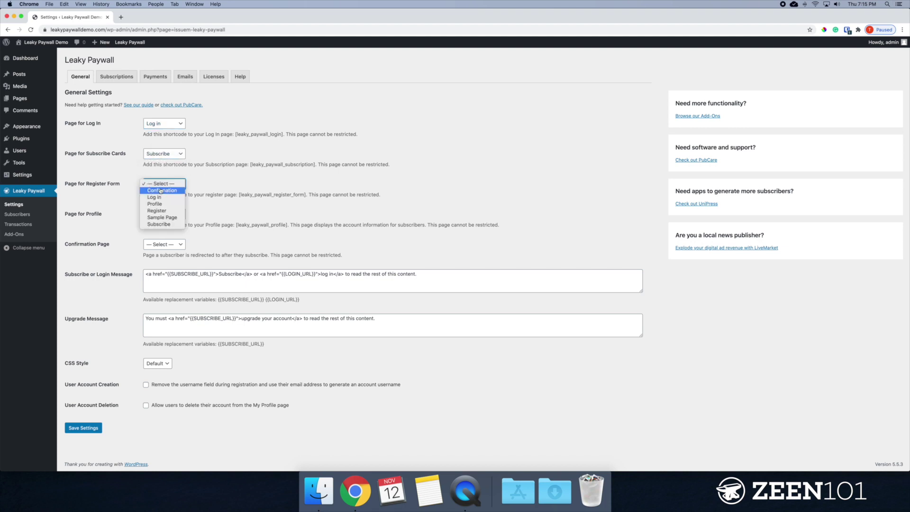
left_click(168, 212)
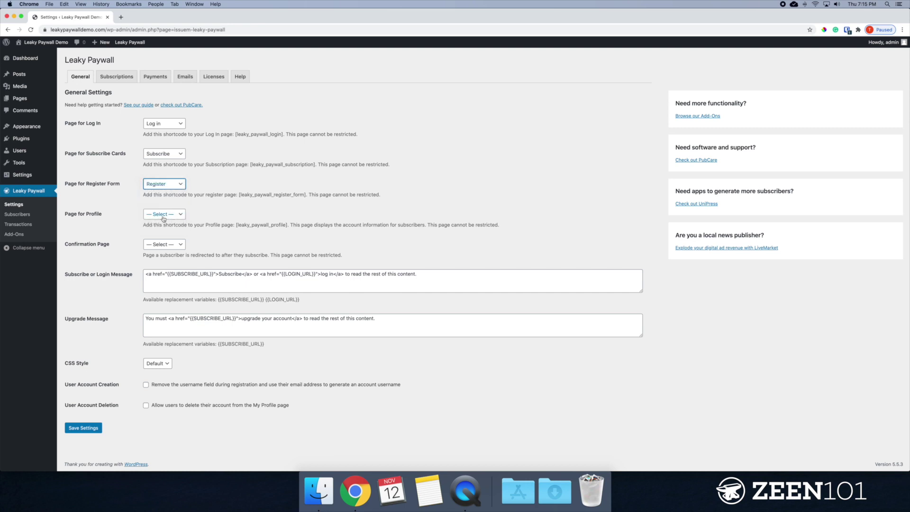
Assign the Profile and Confirmation pages, then save the settings
left_click(166, 217)
left_click(172, 237)
left_click(176, 244)
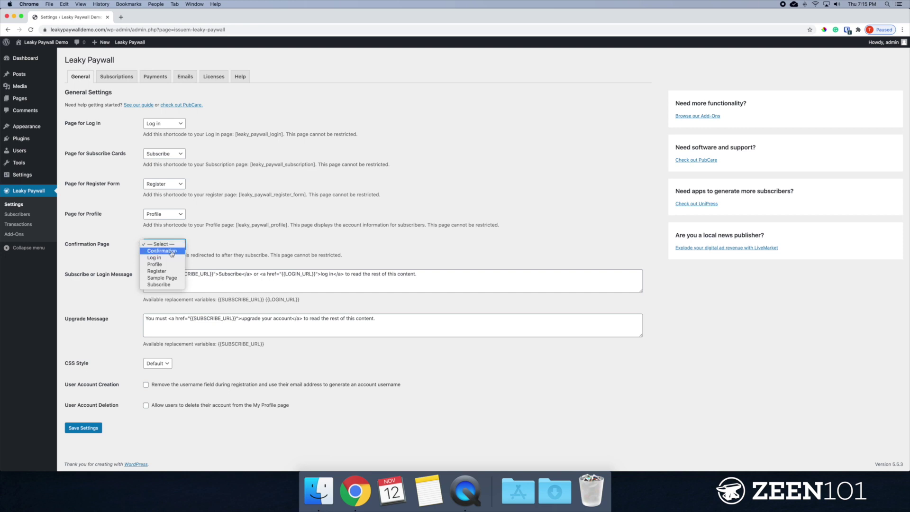
left_click(171, 251)
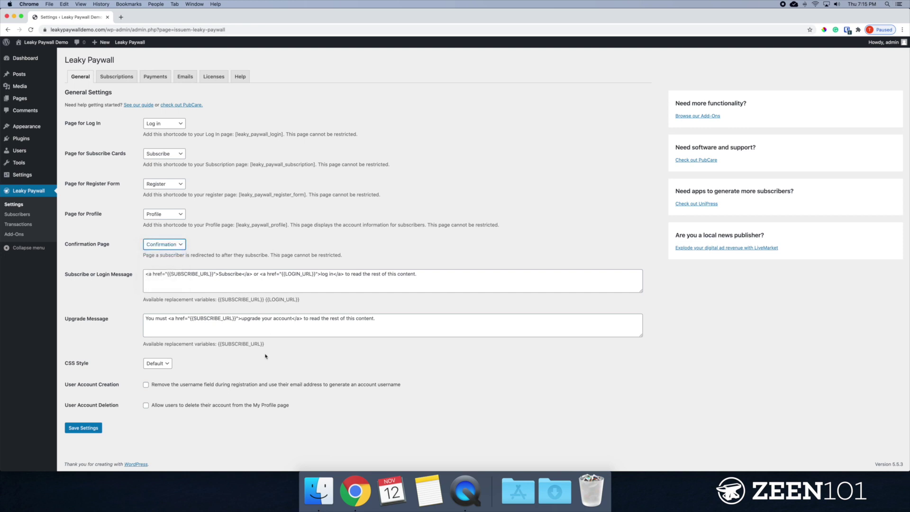
left_click(88, 430)
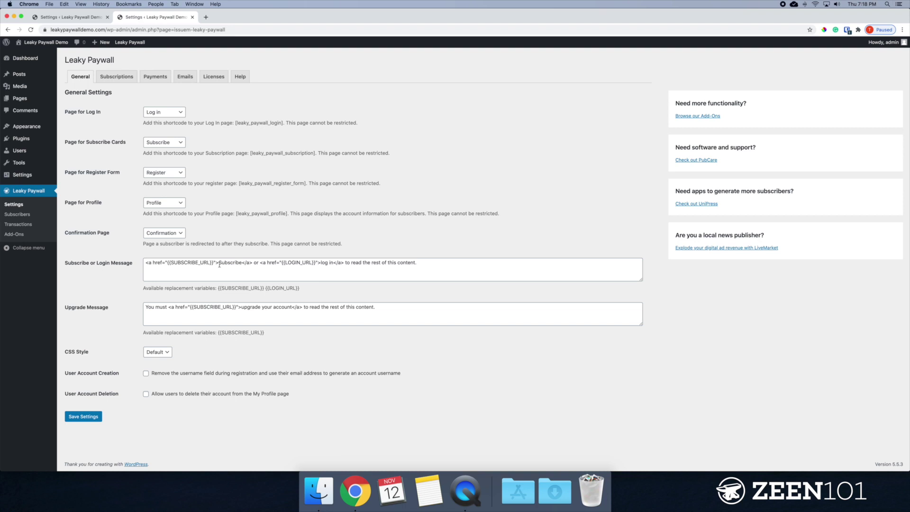
left_click(242, 263)
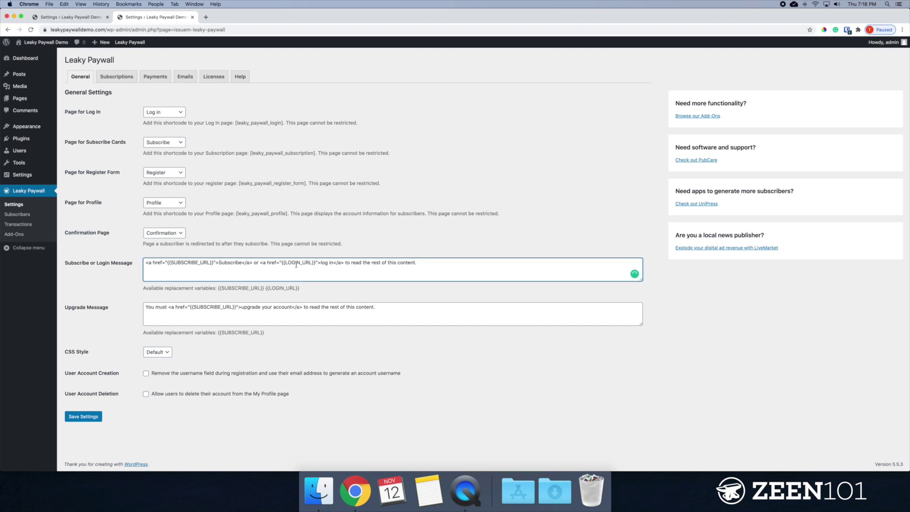
left_click_drag(221, 263, 241, 263)
left_click(325, 264)
left_click_drag(356, 263, 397, 264)
left_click(351, 266)
key("shift+super+Right")
left_click_drag(70, 309, 228, 324)
left_click_drag(376, 308, 230, 308)
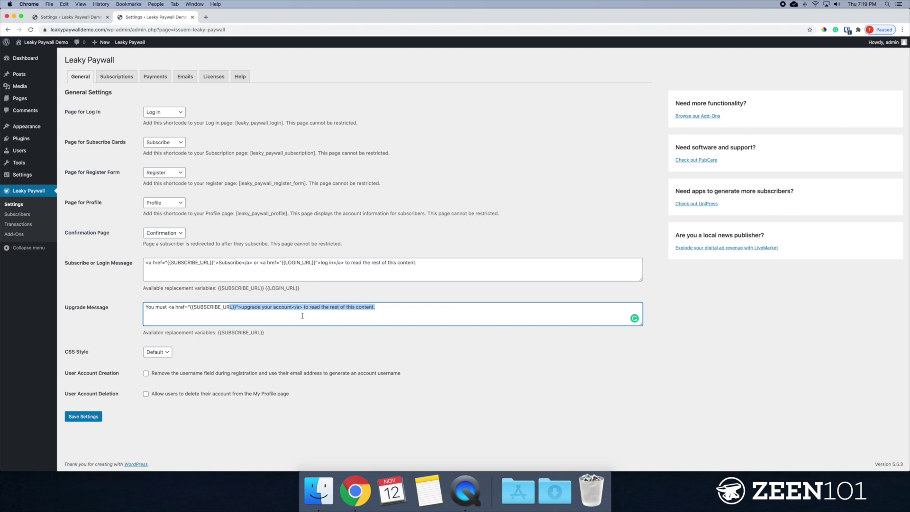
key("Right")
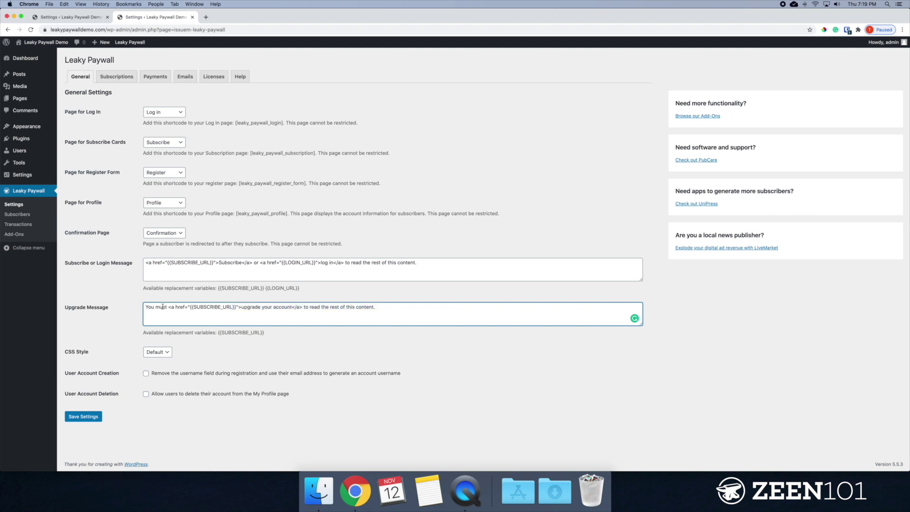
left_click_drag(146, 306, 379, 308)
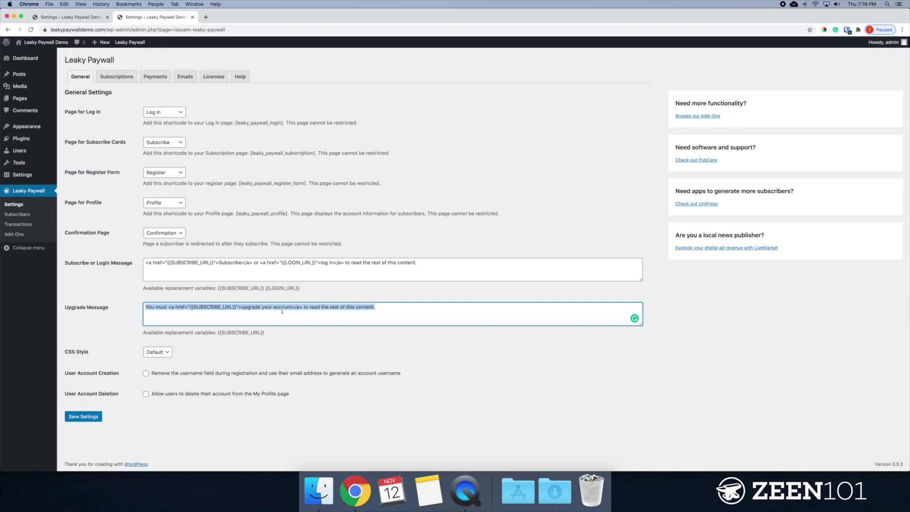
key("Right")
left_click_drag(237, 310, 307, 312)
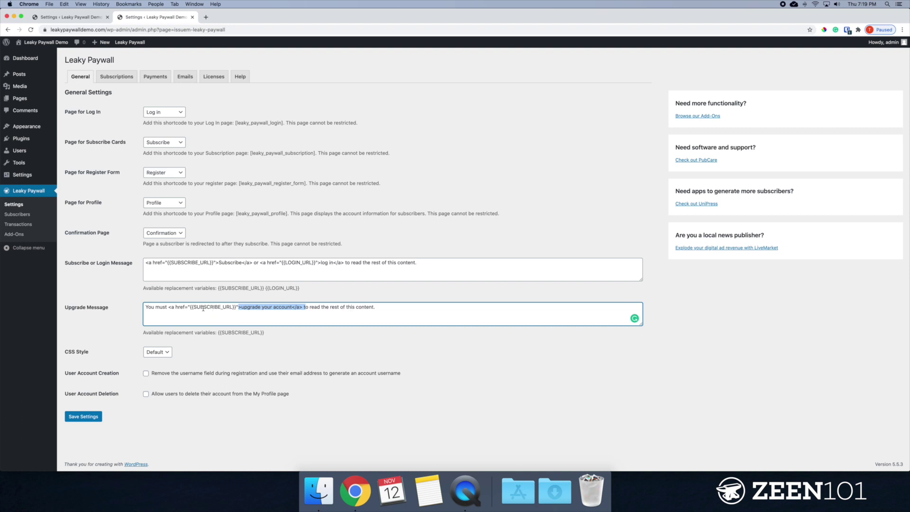
left_click_drag(146, 307, 374, 307)
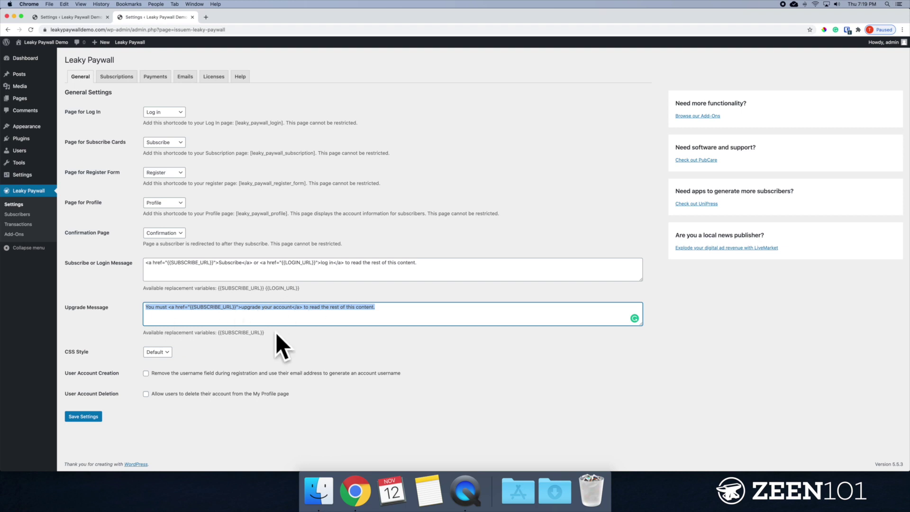
left_click(307, 342)
left_click_drag(64, 357, 67, 350)
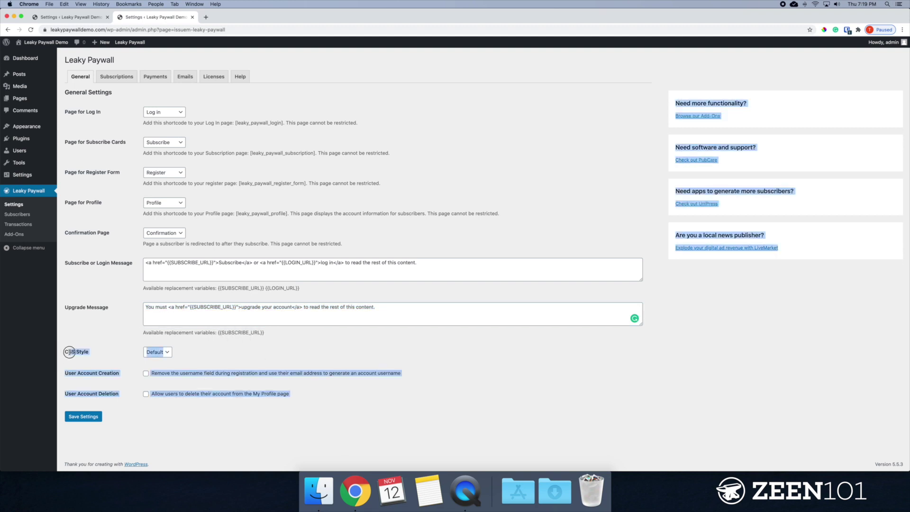
left_click(92, 353)
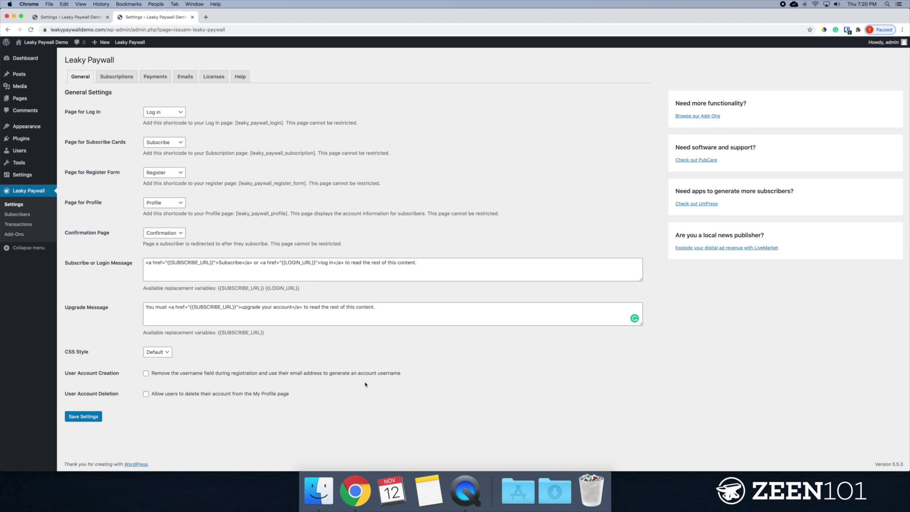
Enable 'Remove the username field' so usernames come from email addresses, and save
left_click(146, 374)
left_click_drag(65, 394, 120, 397)
left_click(189, 417)
left_click(84, 416)
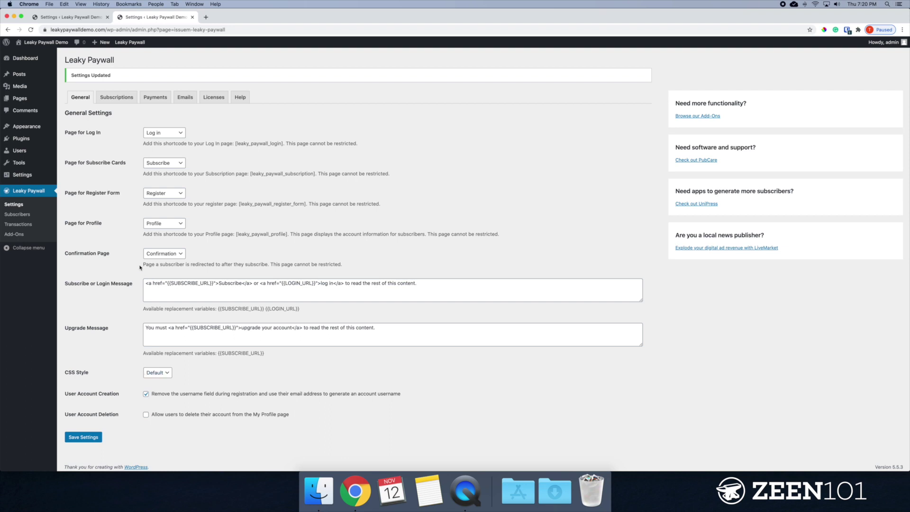
On the Subscriptions tab, enter 30 as the cookie expiration value
left_click(115, 99)
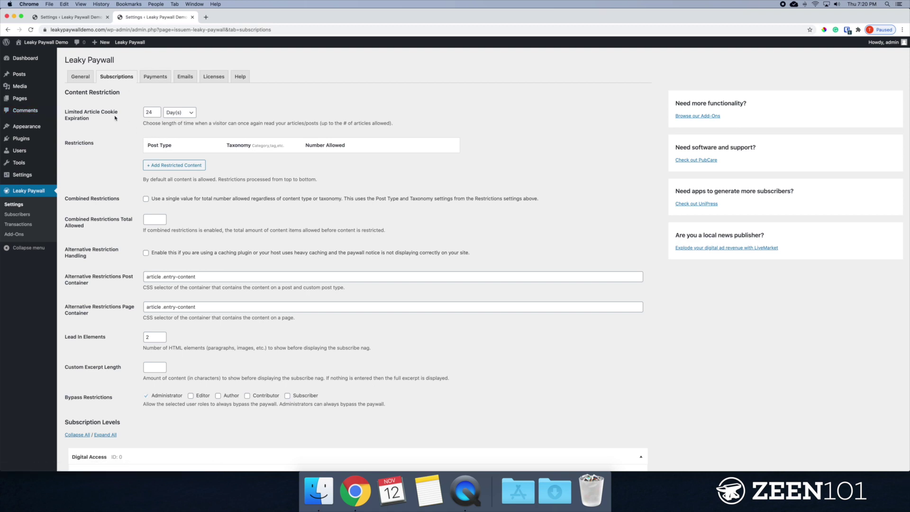
triple_click(75, 115)
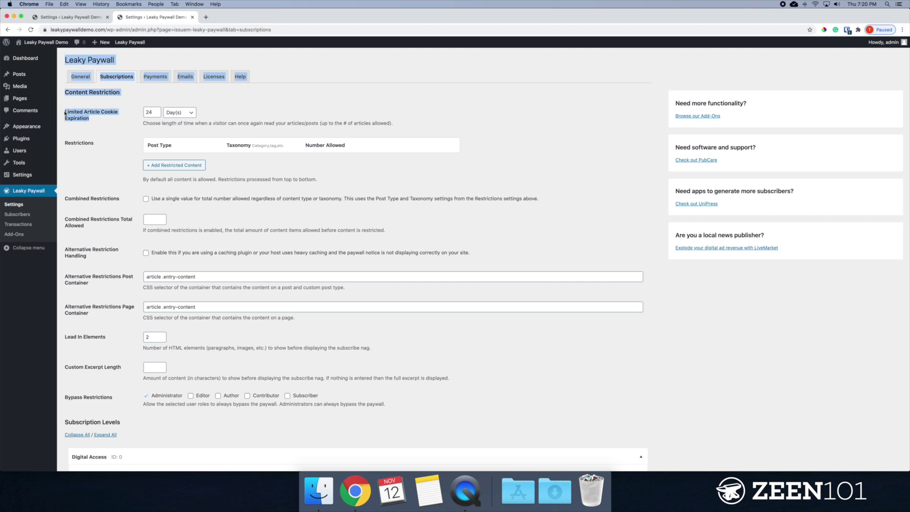
left_click(75, 114)
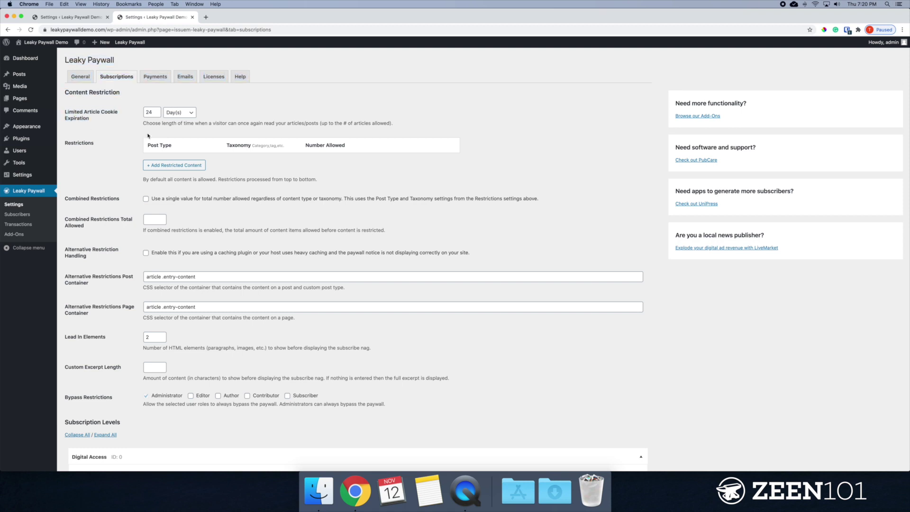
key("Tab")
type("30")
left_click(260, 109)
Add a restricted content rule for Posts with Number Allowed set to 3
left_click_drag(65, 144, 97, 143)
left_click(170, 166)
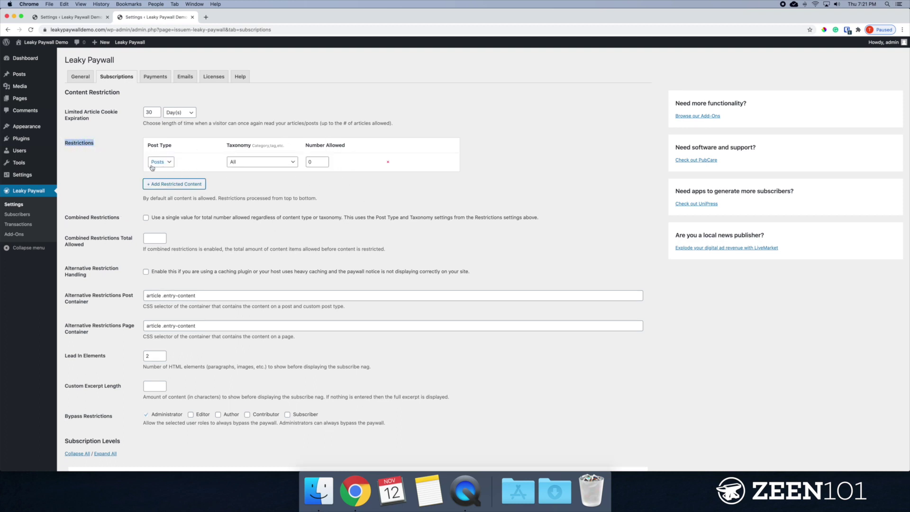
left_click(161, 162)
left_click(163, 164)
left_click_drag(307, 146, 345, 147)
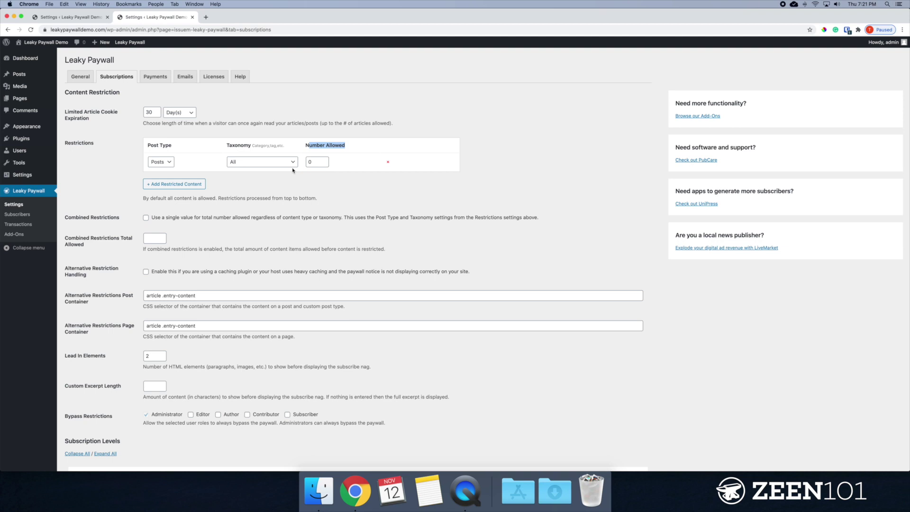
left_click(316, 162)
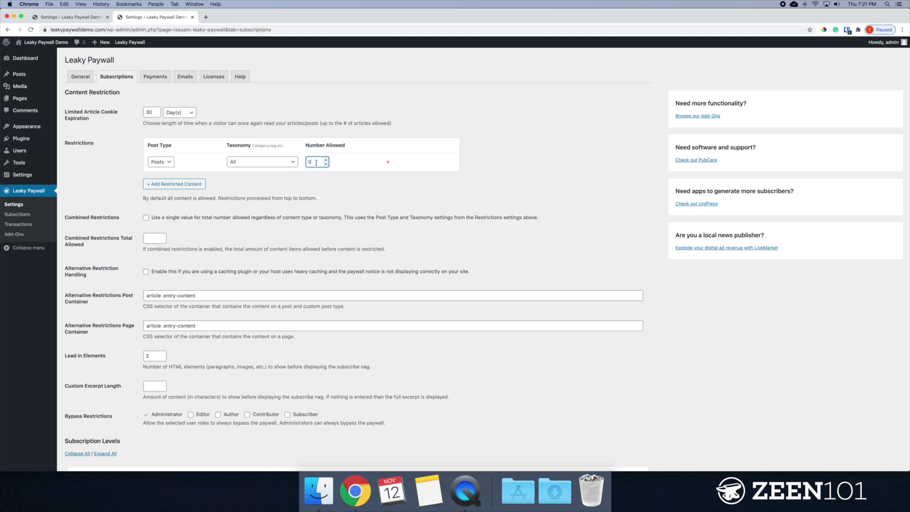
key("BackSpace")
type("3")
left_click(318, 178)
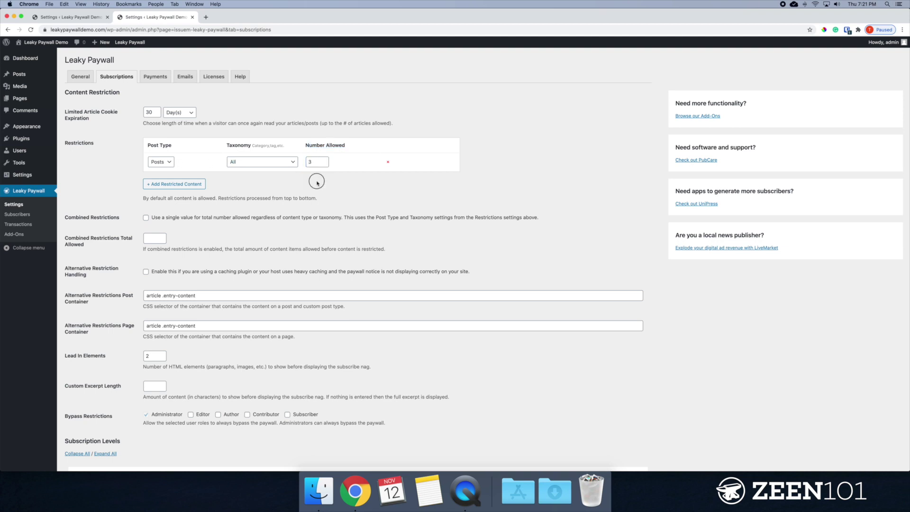
Change the cookie expiration to 1 Month(s)
left_click(171, 116)
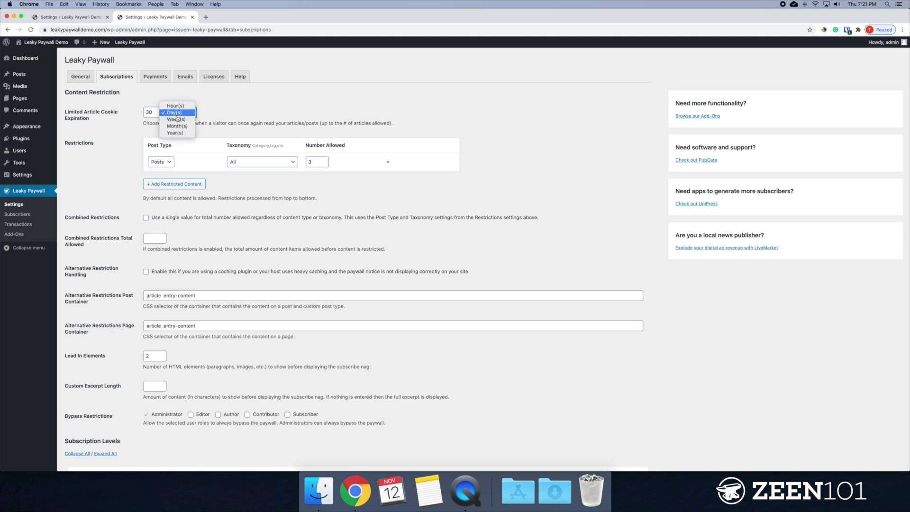
left_click(175, 121)
double_click(160, 114)
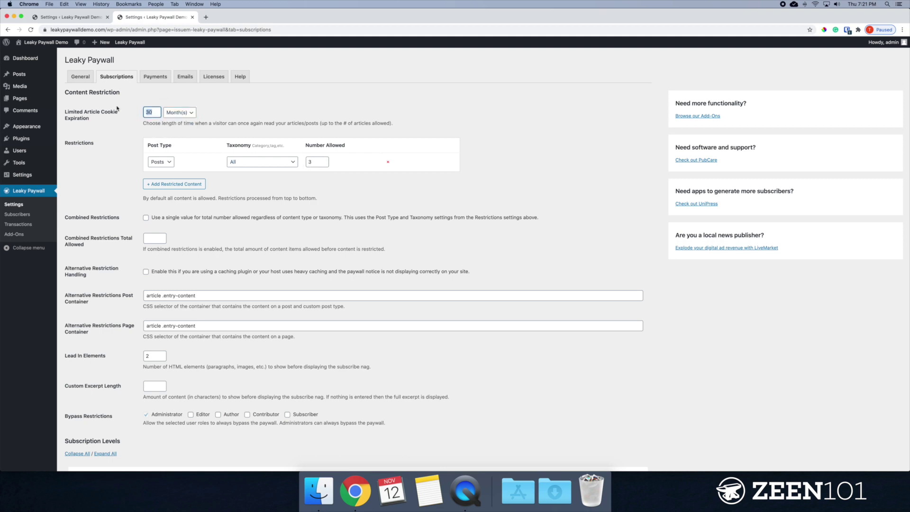
type("1")
left_click(293, 106)
scroll(310, 206, "down", 2)
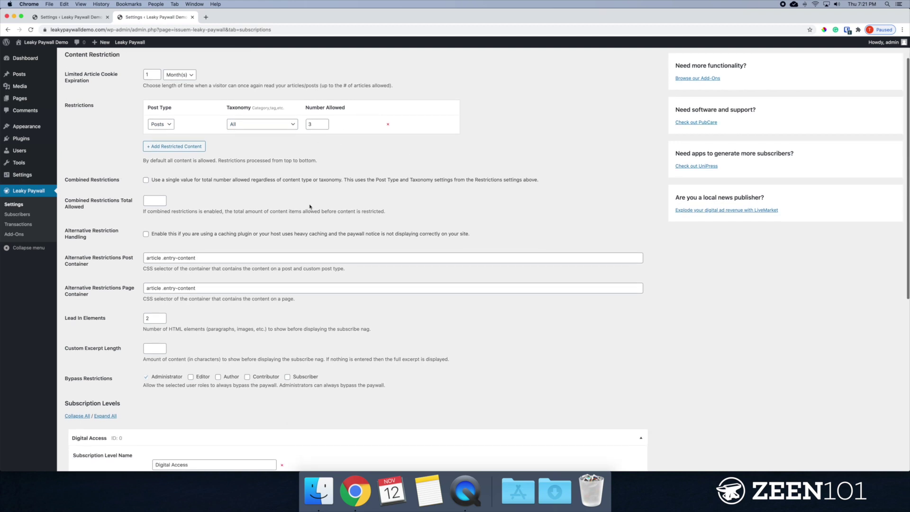
scroll(310, 206, "down", 1)
left_click(258, 121)
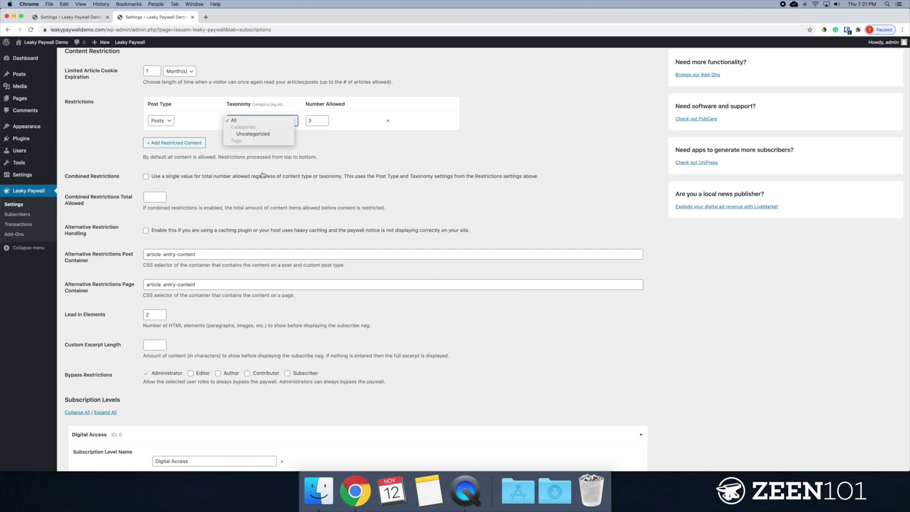
left_click(114, 171)
scroll(113, 171, "up", 1)
scroll(113, 170, "down", 1)
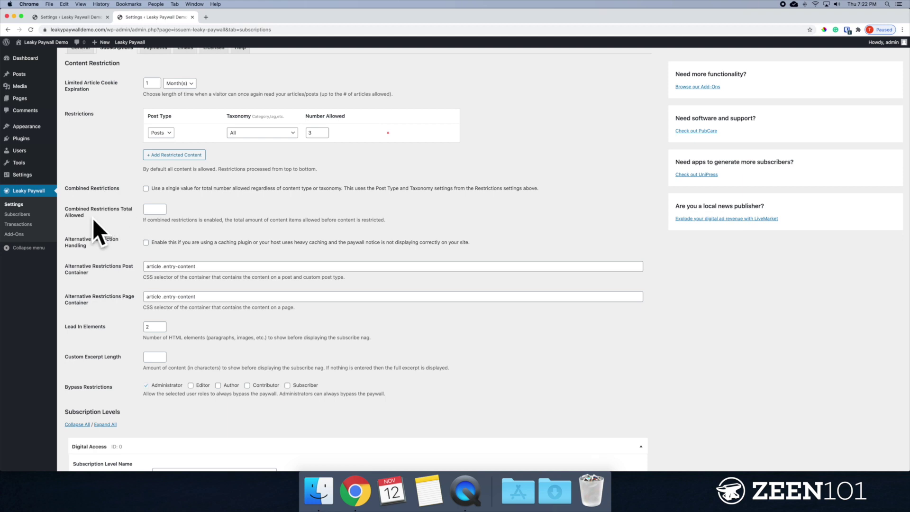
scroll(76, 175, "down", 1)
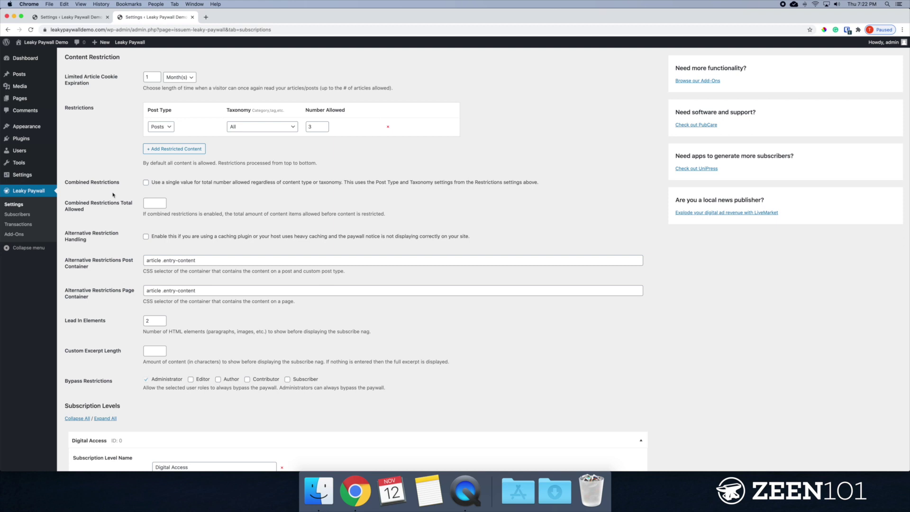
scroll(113, 195, "up", 1)
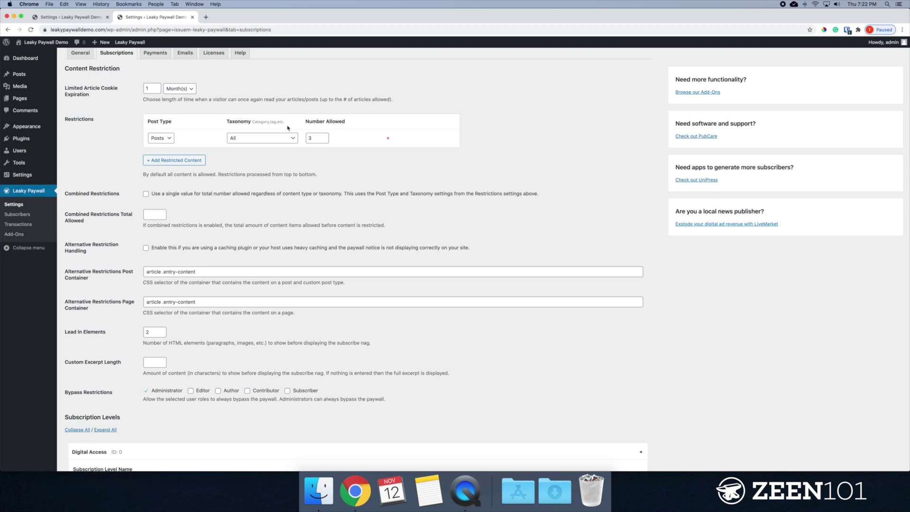
left_click(243, 140)
scroll(167, 244, "down", 1)
scroll(167, 244, "down", 2)
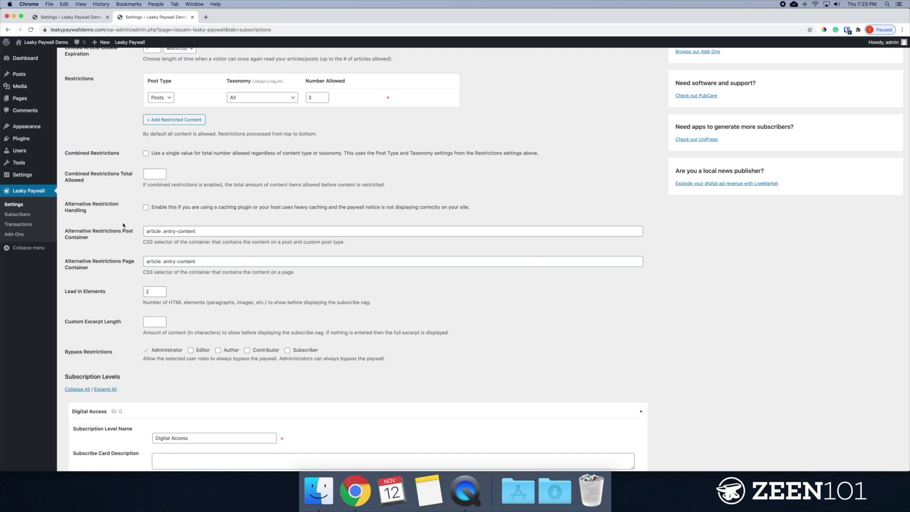
triple_click(86, 207)
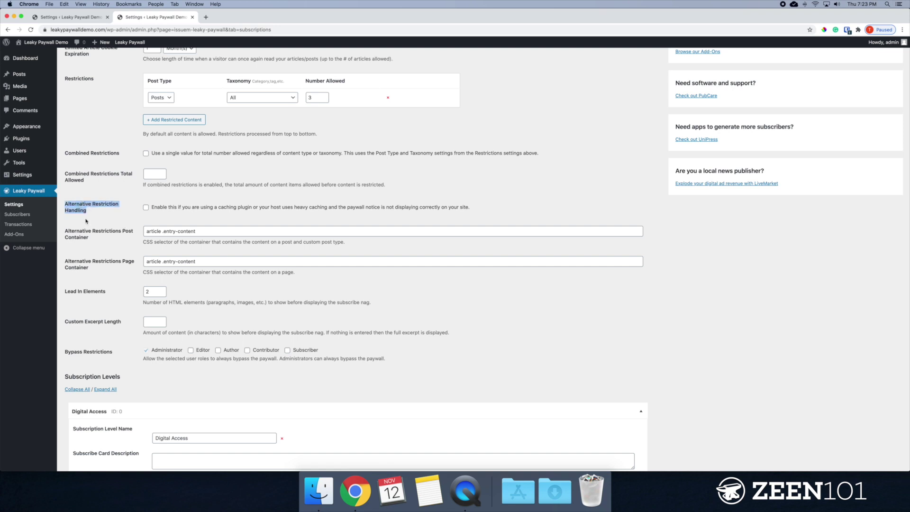
left_click_drag(84, 231, 89, 241)
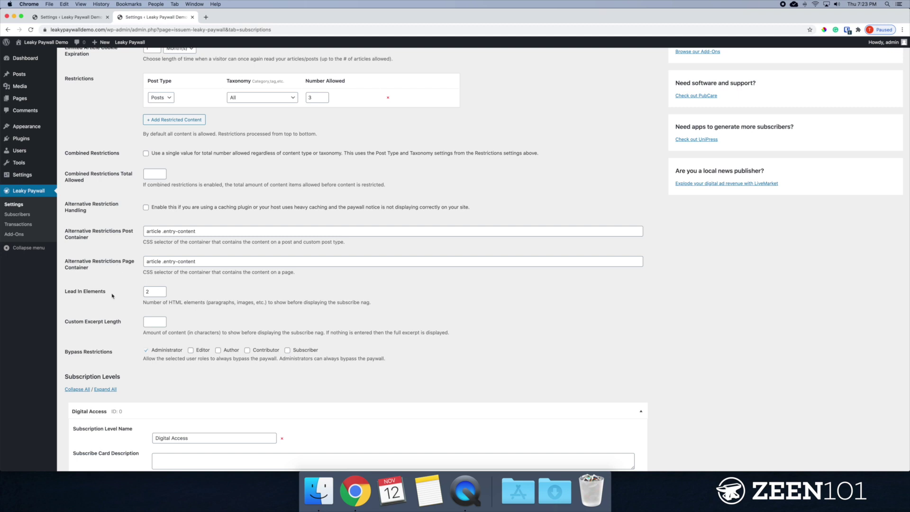
triple_click(64, 292)
left_click(80, 198)
left_click_drag(227, 208, 431, 209)
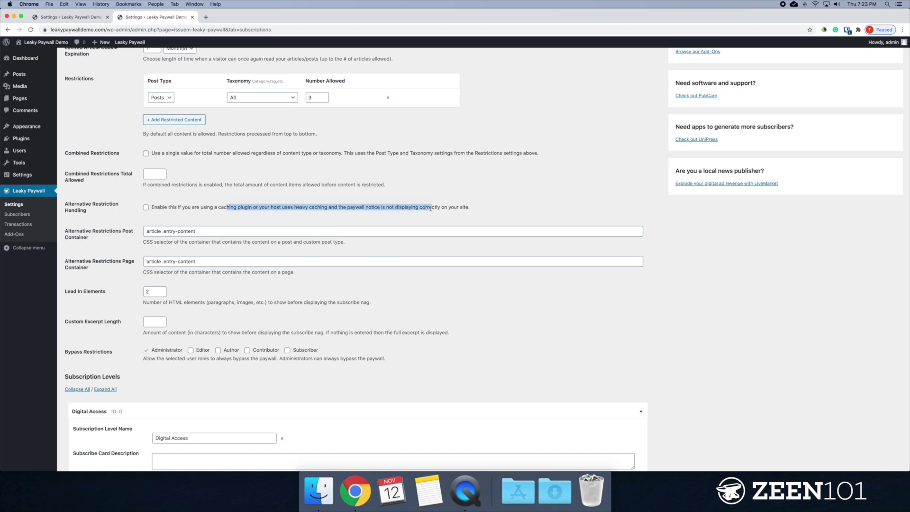
left_click(161, 213)
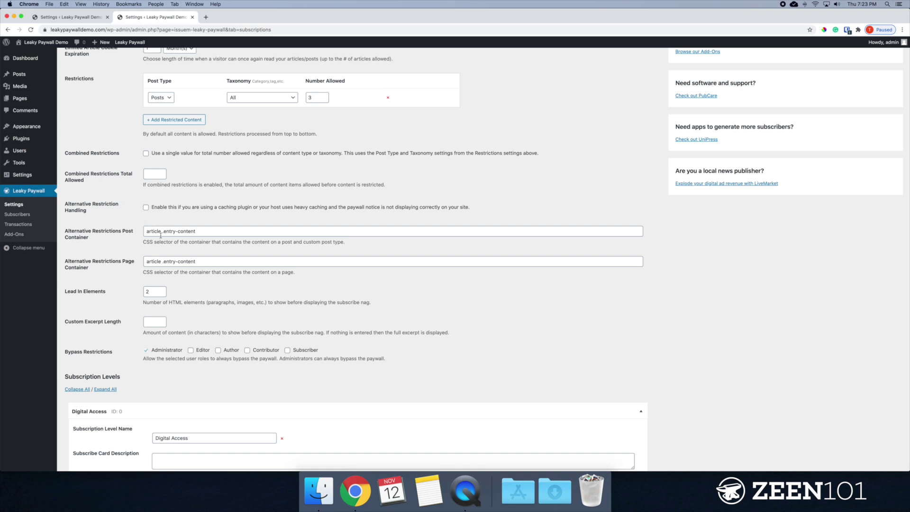
Enter 200 as the paywall's Custom Excerpt Length, leaving Lead In Elements at 2
scroll(175, 269, "down", 2)
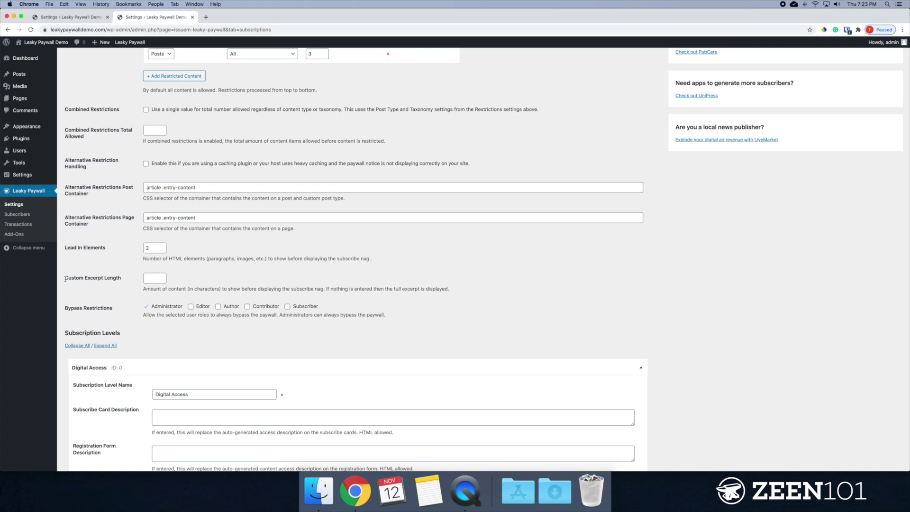
left_click_drag(119, 278, 68, 279)
left_click_drag(240, 289, 323, 290)
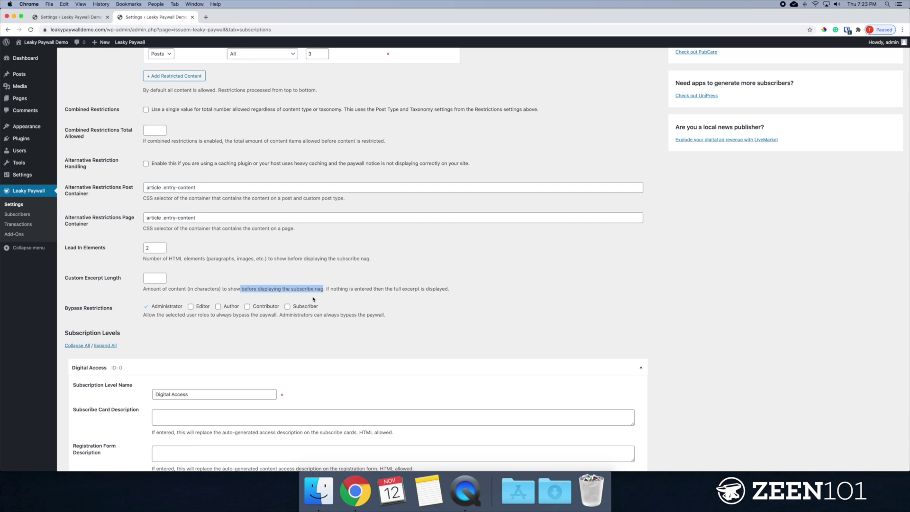
scroll(166, 199, "up", 5)
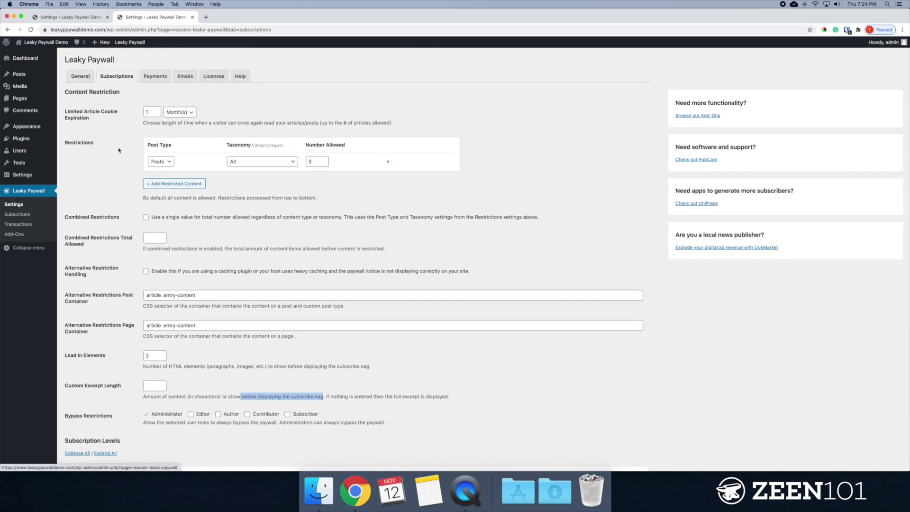
scroll(153, 292, "down", 2)
left_click(155, 350)
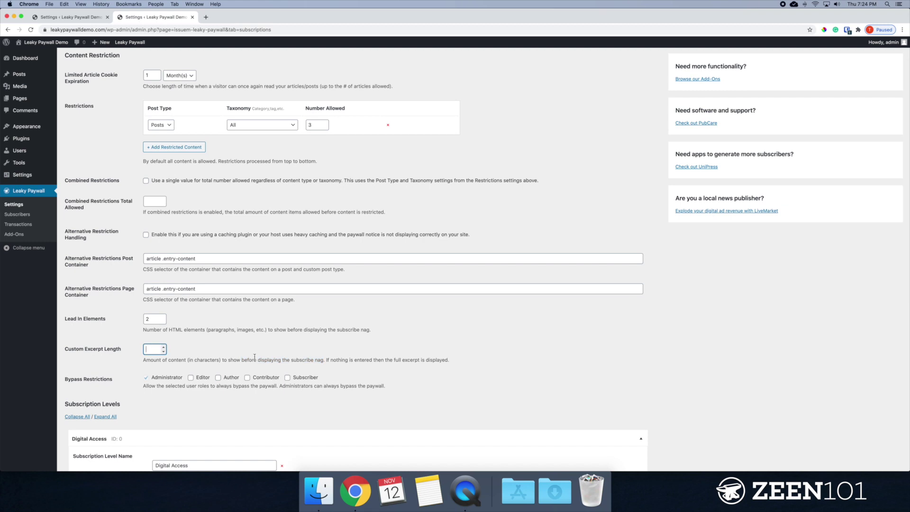
type("200")
scroll(143, 332, "down", 2)
scroll(118, 291, "down", 3)
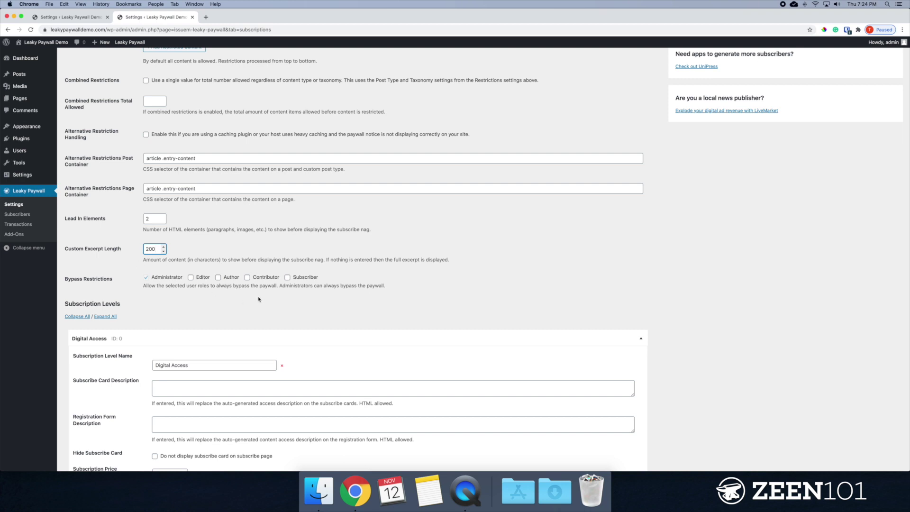
Tick Editor under Bypass Restrictions so Editors bypass the paywall alongside Administrators
scroll(237, 298, "down", 2)
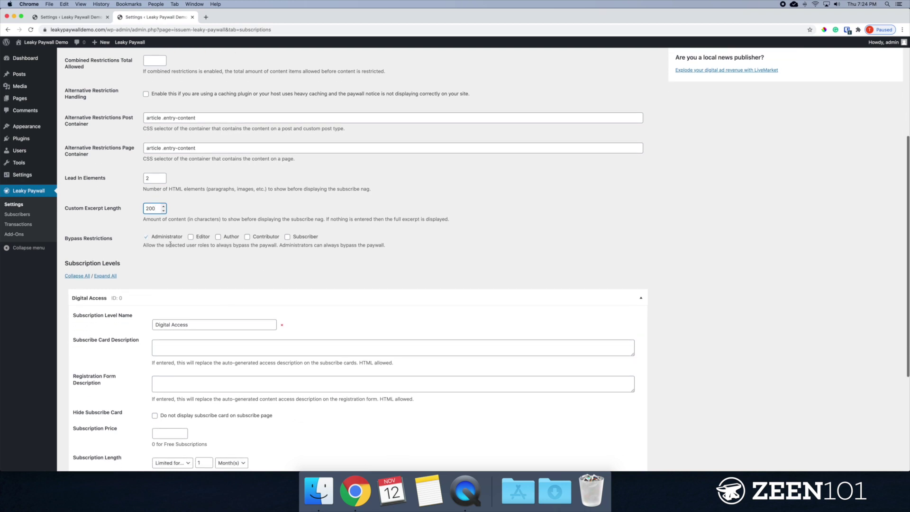
left_click_drag(67, 239, 106, 238)
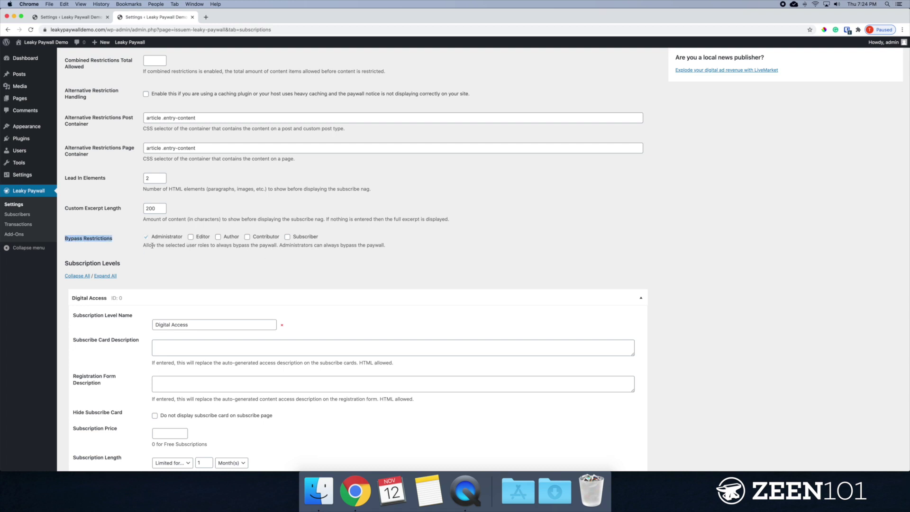
left_click_drag(142, 245, 207, 246)
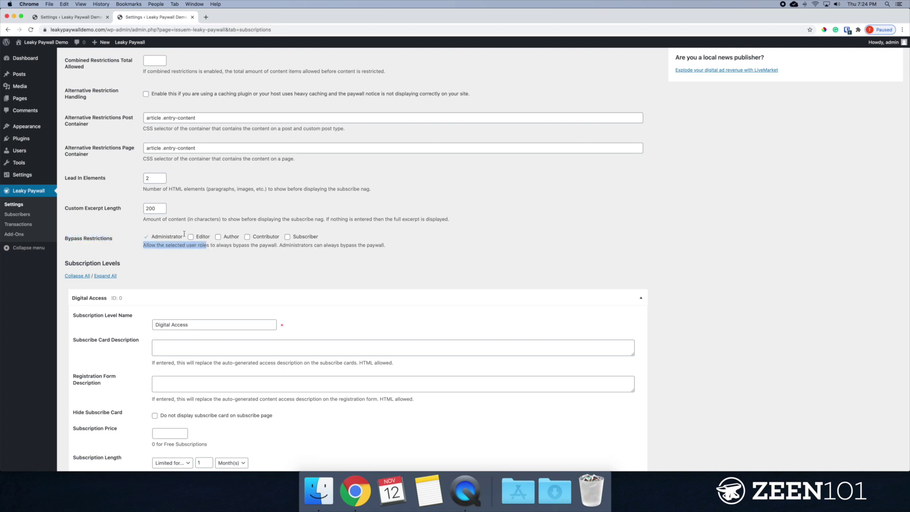
left_click(204, 239)
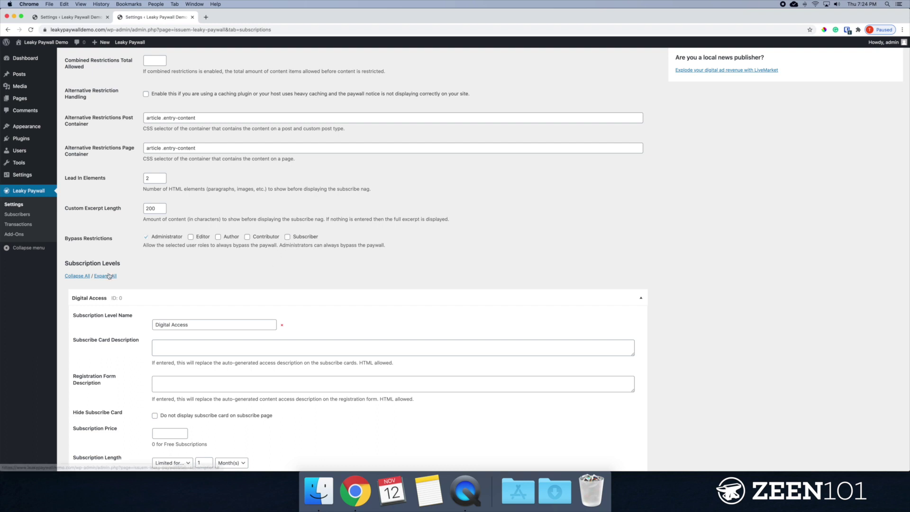
left_click(191, 237)
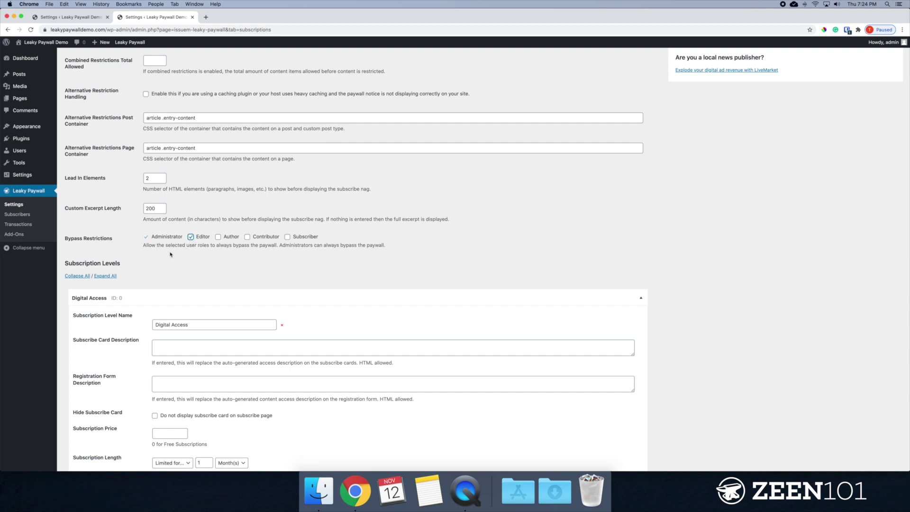
double_click(159, 237)
double_click(204, 236)
left_click(187, 256)
scroll(190, 270, "down", 2)
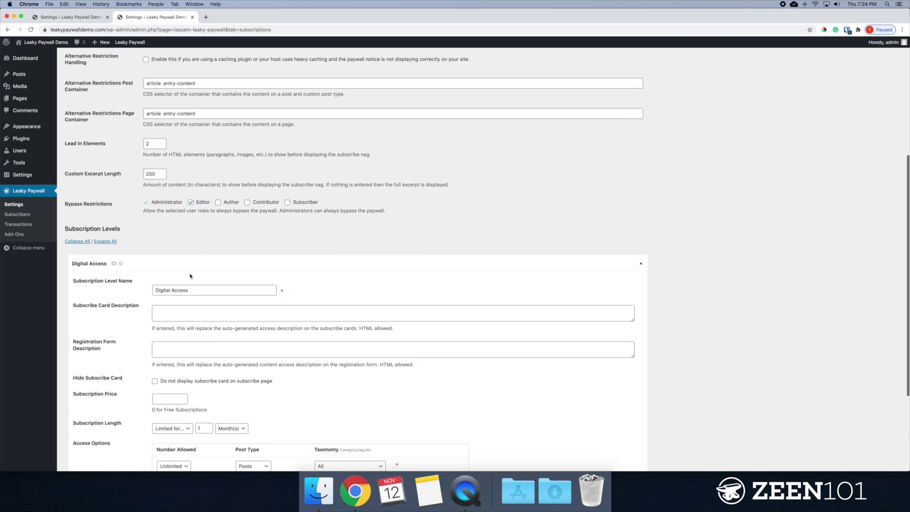
scroll(189, 276, "down", 3)
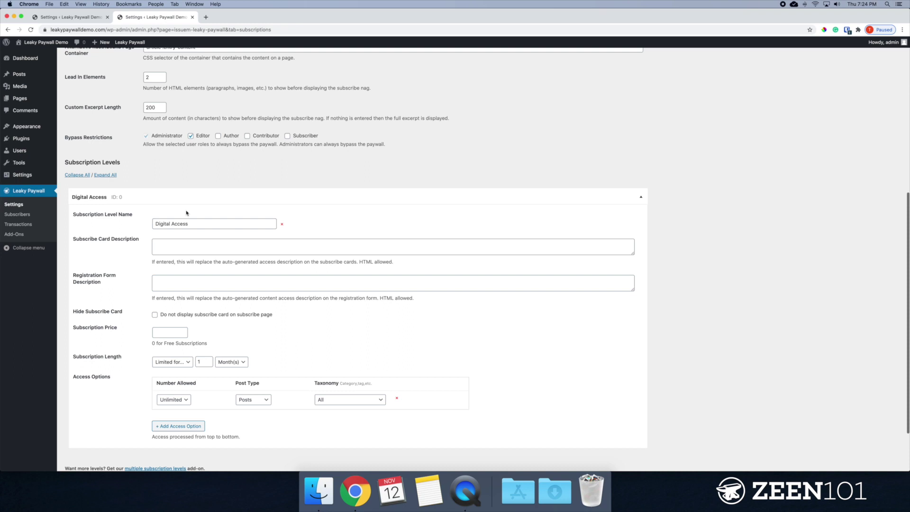
scroll(186, 212, "down", 3)
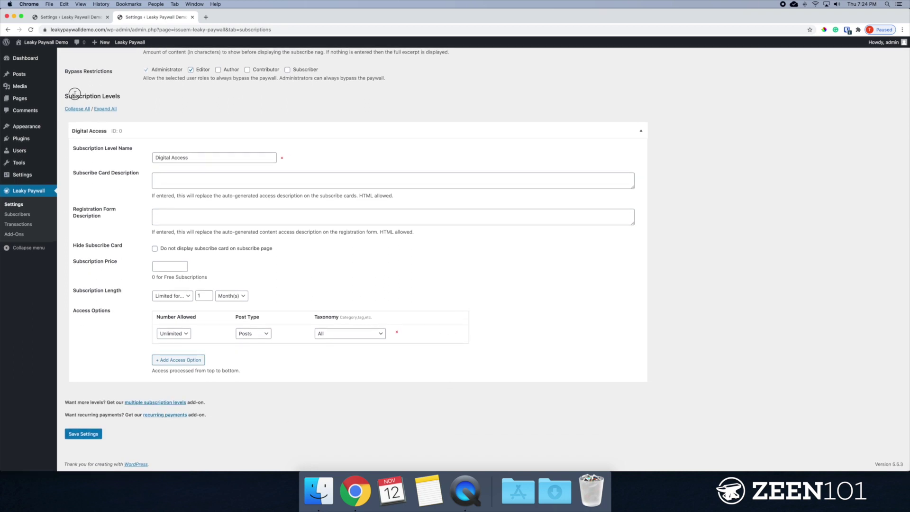
left_click_drag(75, 93, 117, 96)
left_click_drag(190, 157, 159, 156)
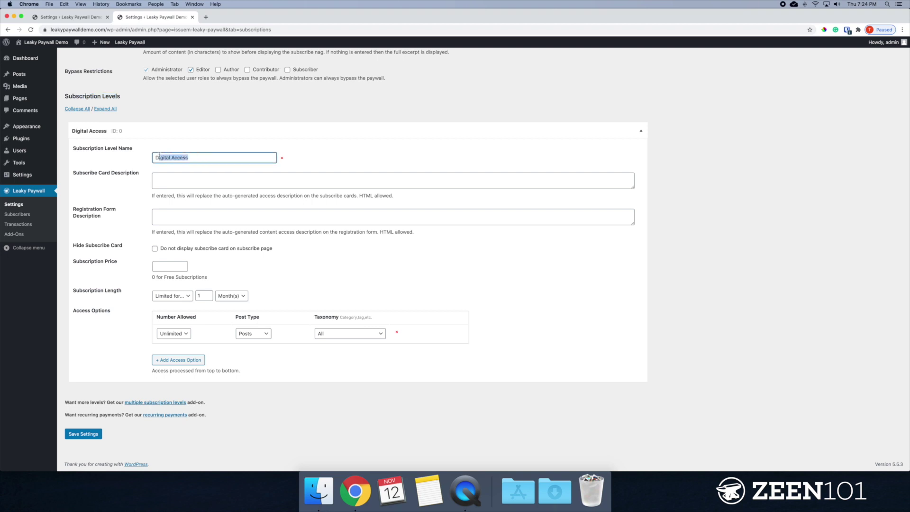
left_click(127, 202)
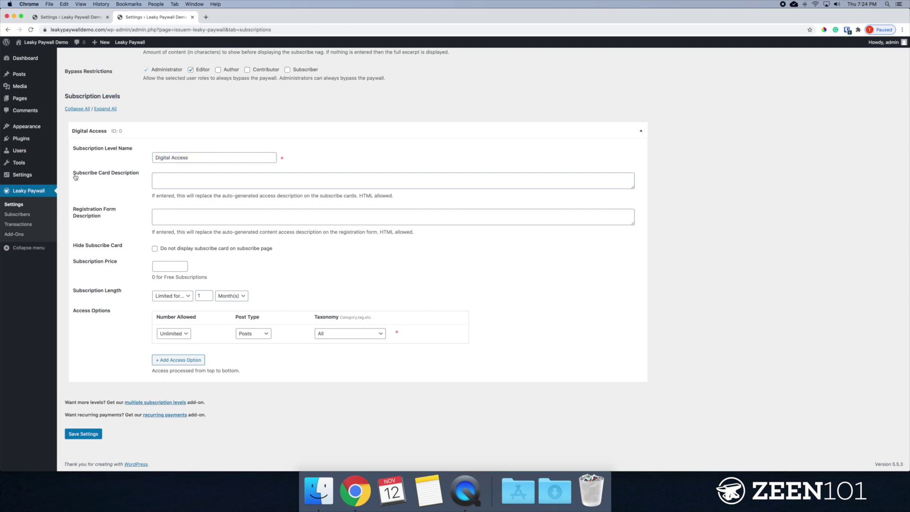
left_click(175, 182)
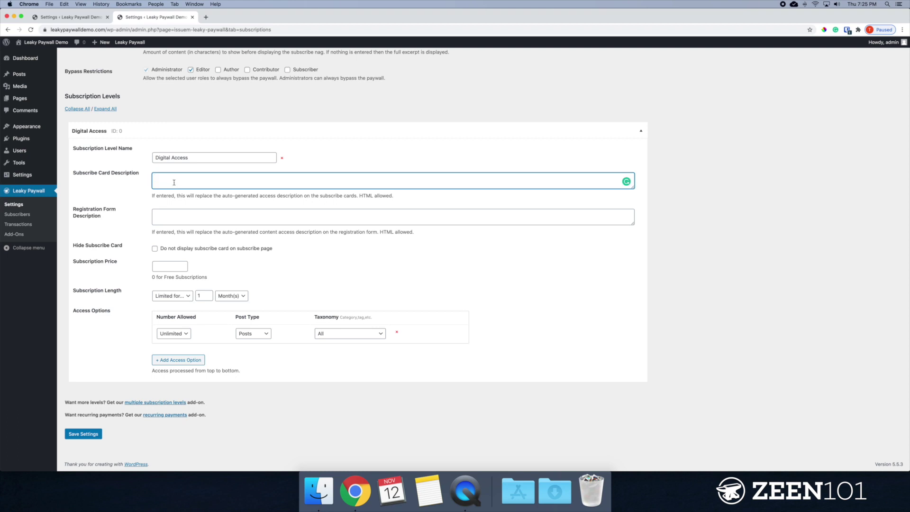
scroll(172, 185, "up", 3)
scroll(171, 186, "up", 4)
scroll(171, 186, "down", 5)
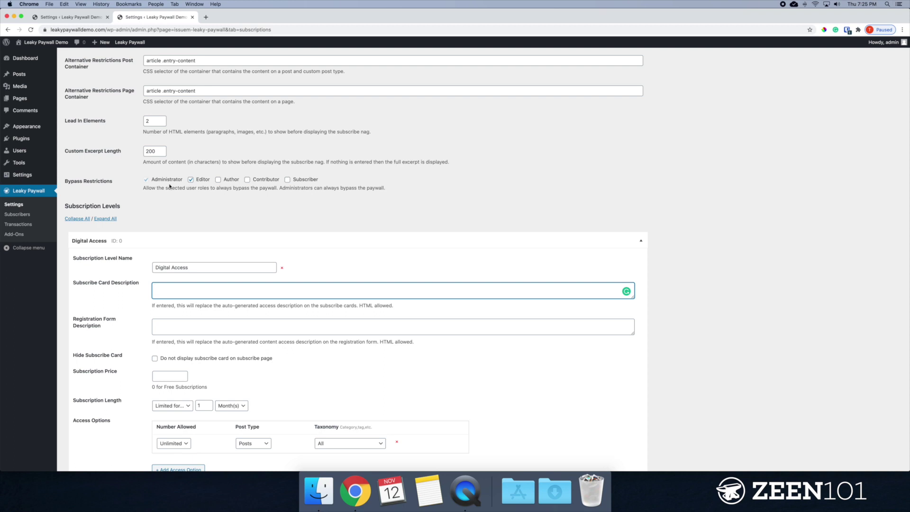
Enter 'Unlimited access to all of our premium content' as the Digital Access subscribe card description
type("Unlimited access to all of our premo")
type("um content")
scroll(147, 294, "down", 3)
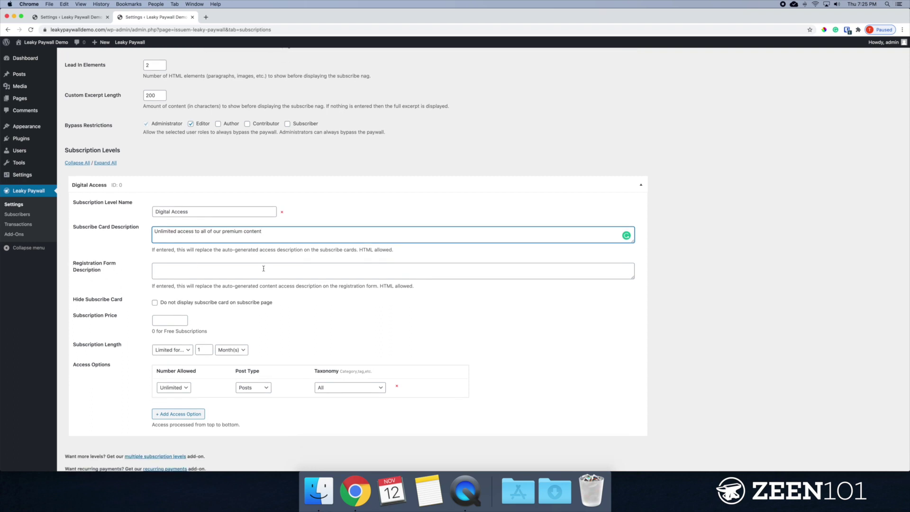
left_click(179, 271)
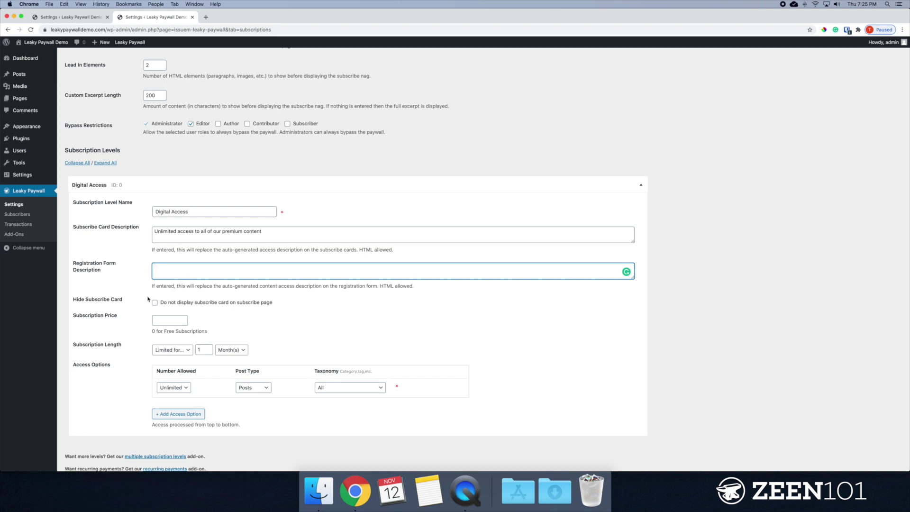
scroll(141, 302, "down", 1)
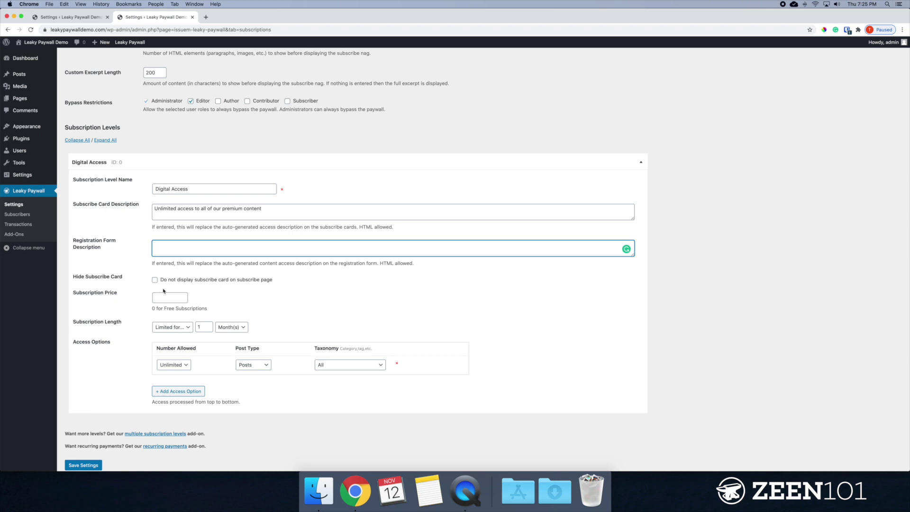
Enter 0 as the Digital Access subscription price, making the level free
left_click_drag(74, 276, 123, 277)
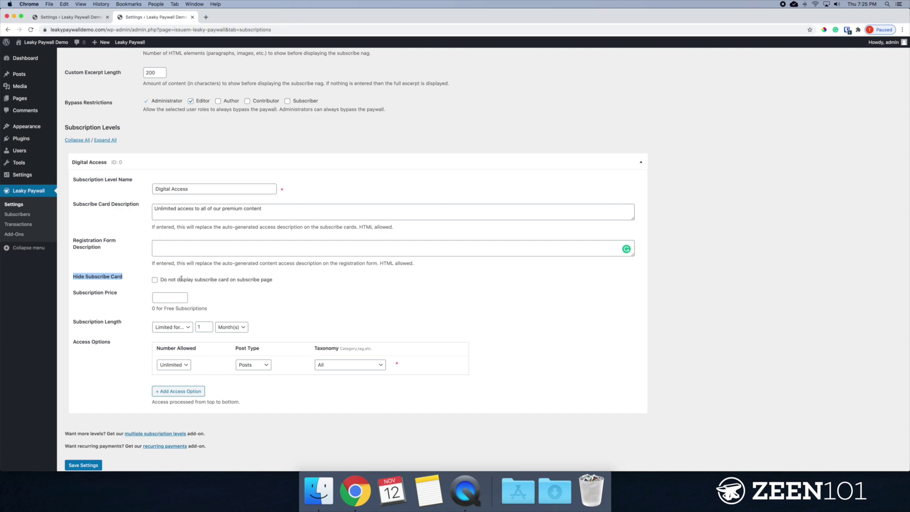
left_click_drag(267, 279, 164, 279)
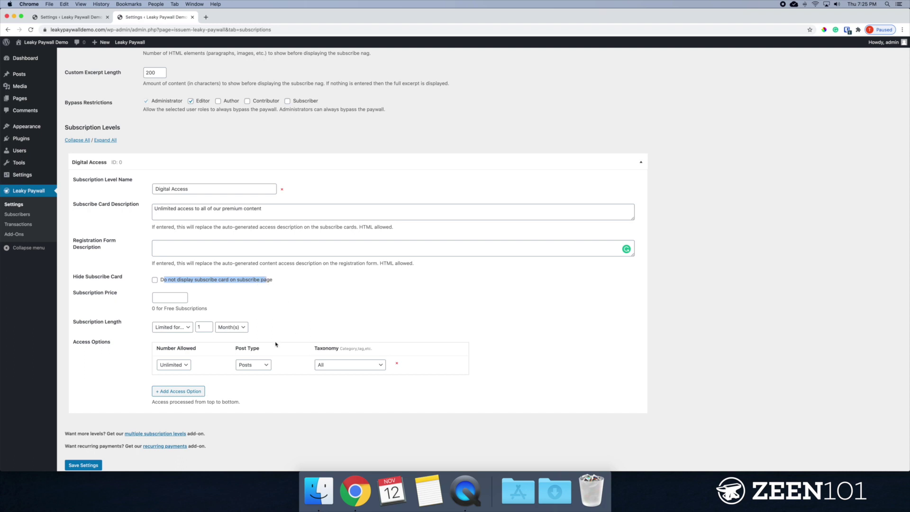
left_click(167, 298)
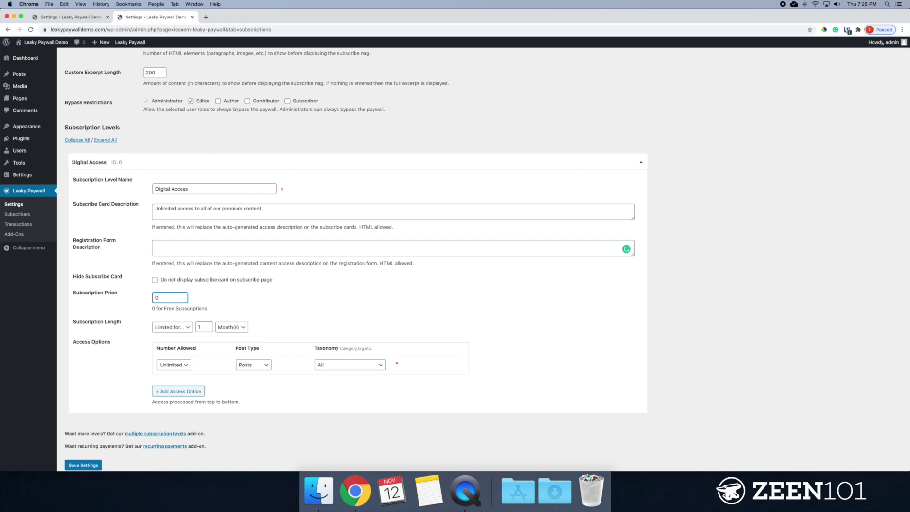
Set Digital Access's Access Options to 'Limit to...' 3 posts instead of unlimited
left_click(74, 341)
left_click_drag(82, 323, 122, 324)
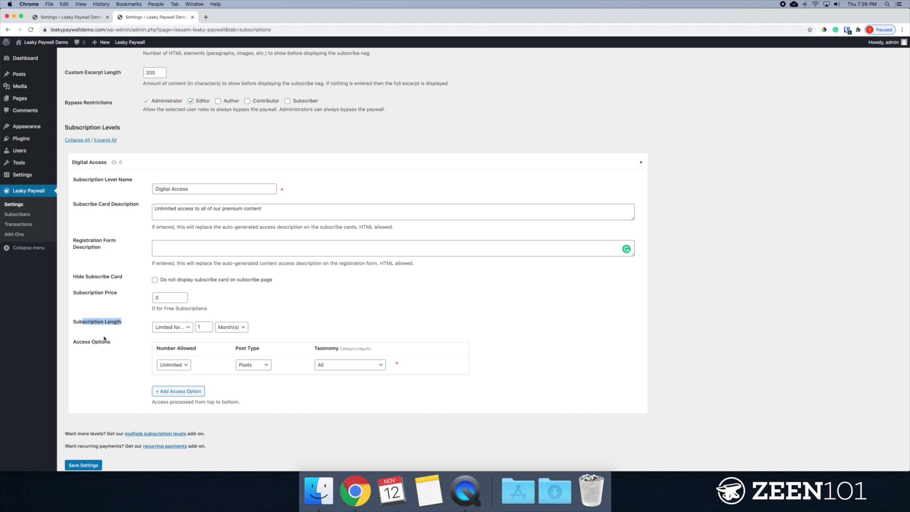
left_click_drag(75, 342, 111, 342)
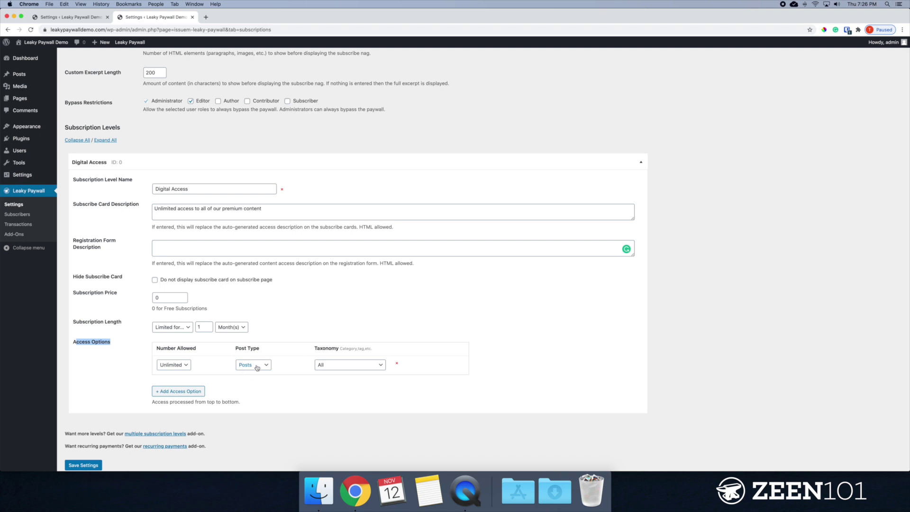
left_click(173, 368)
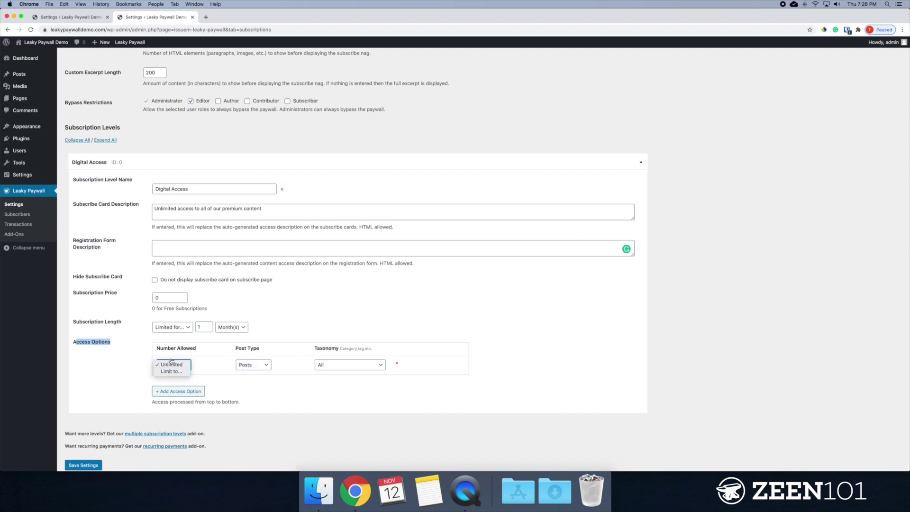
left_click(166, 372)
left_click(204, 366)
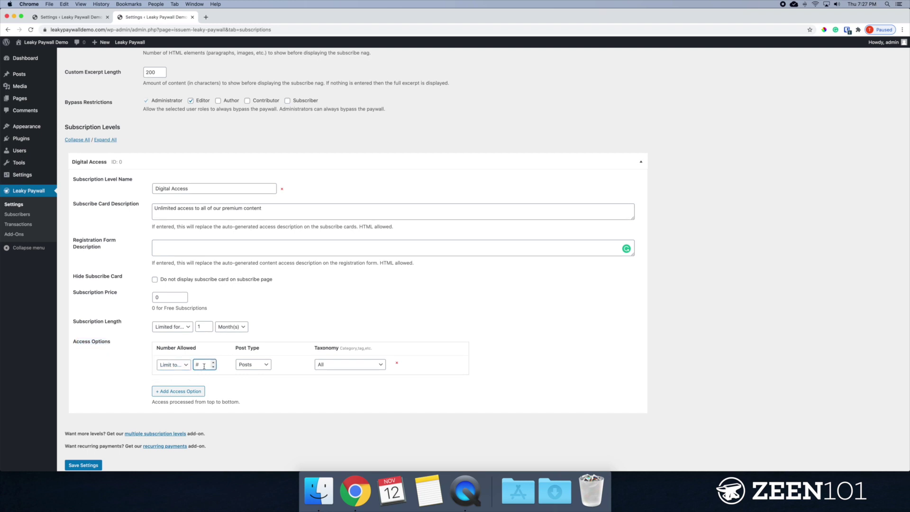
type("3")
left_click(135, 369)
left_click(160, 328)
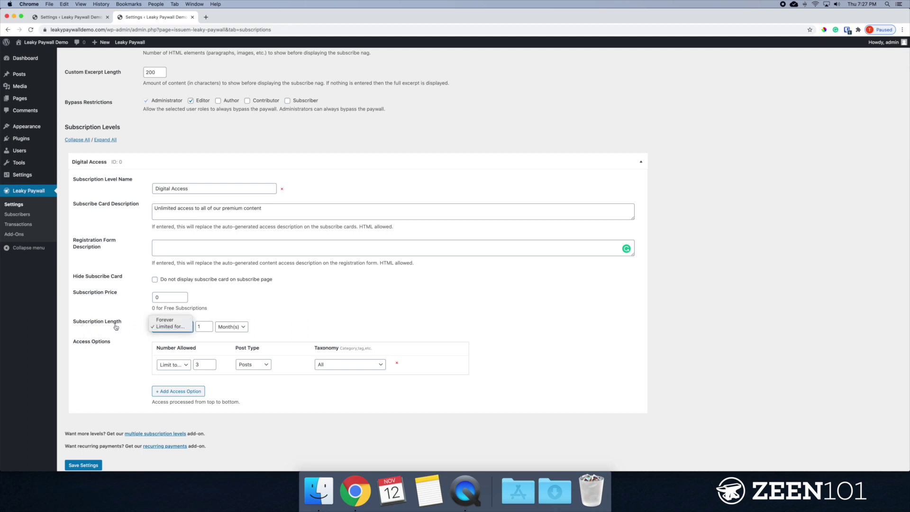
Keep the Digital Access subscription length at 'Limited for...' one month
left_click(166, 320)
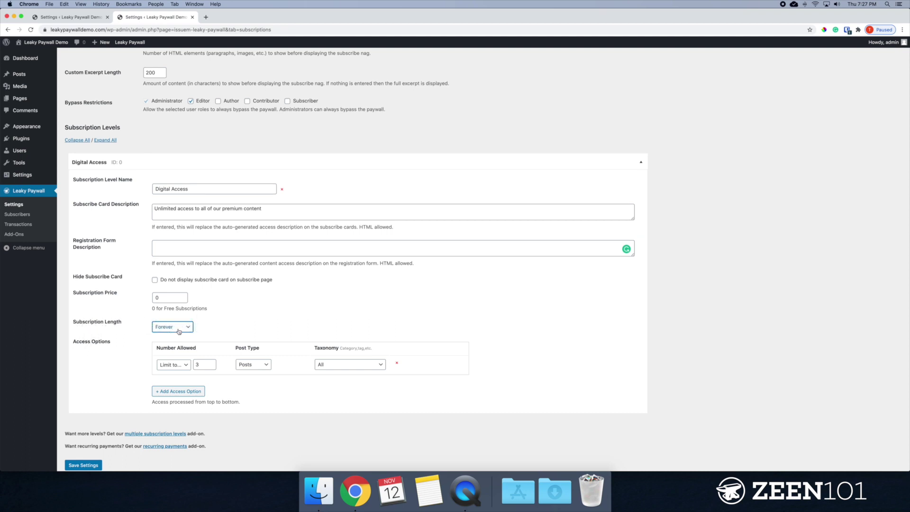
left_click(178, 331)
left_click(177, 335)
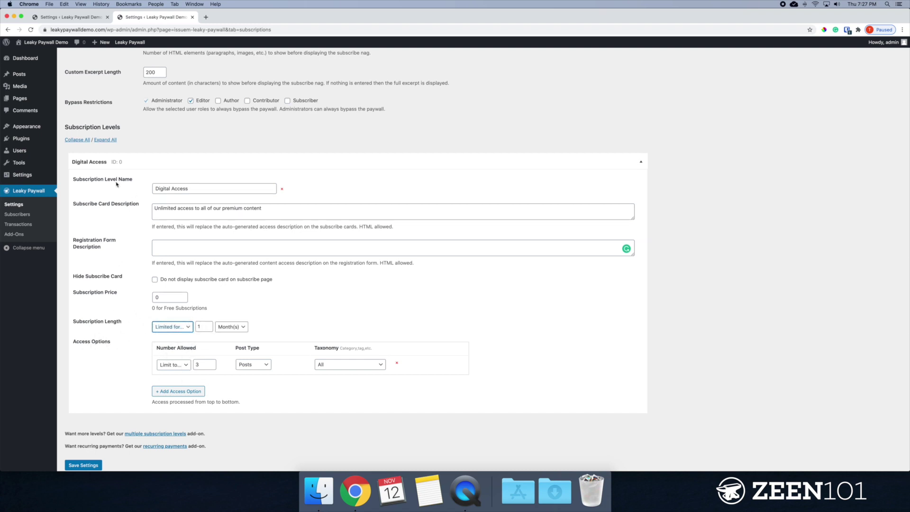
left_click(143, 334)
Open the 'multiple subscription levels' add-on link in a new tab
scroll(214, 335, "down", 1)
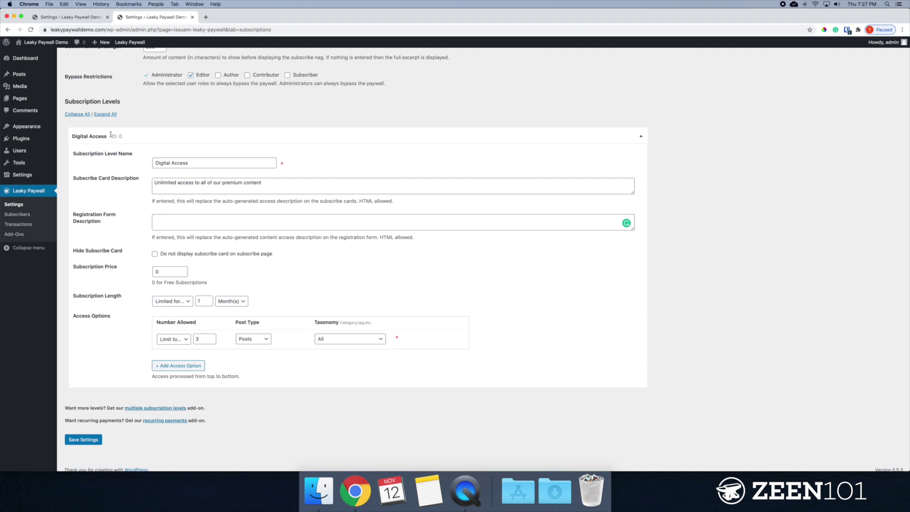
left_click_drag(73, 133, 163, 299)
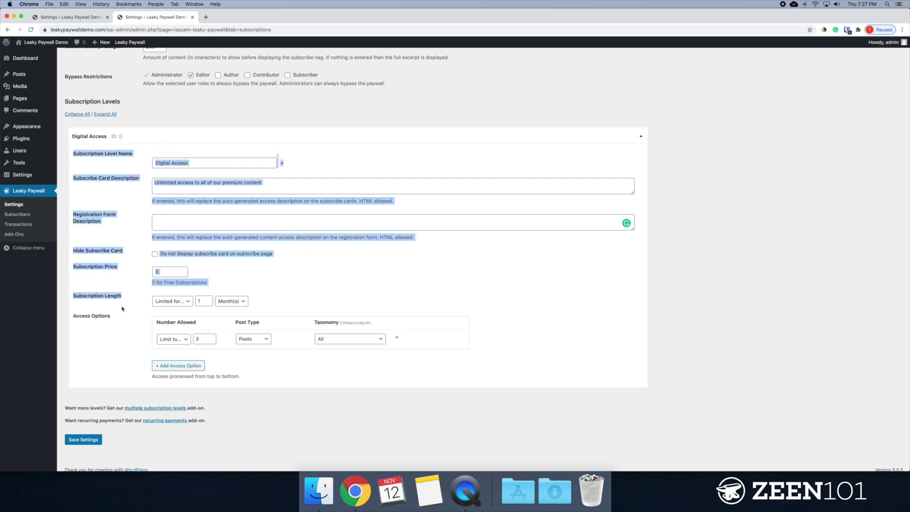
left_click(122, 309)
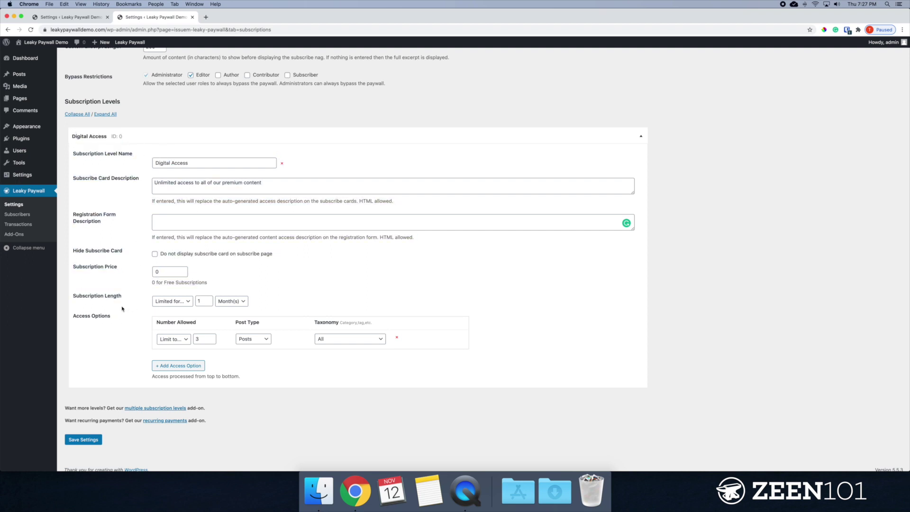
right_click(143, 410)
left_click(166, 357)
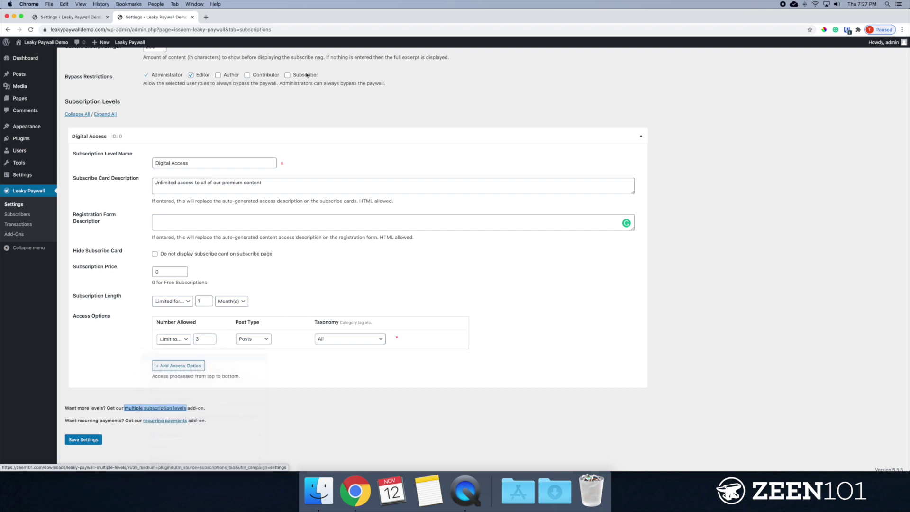
View the Multiple Levels add-on product page, then close it and return to Settings
left_click(233, 19)
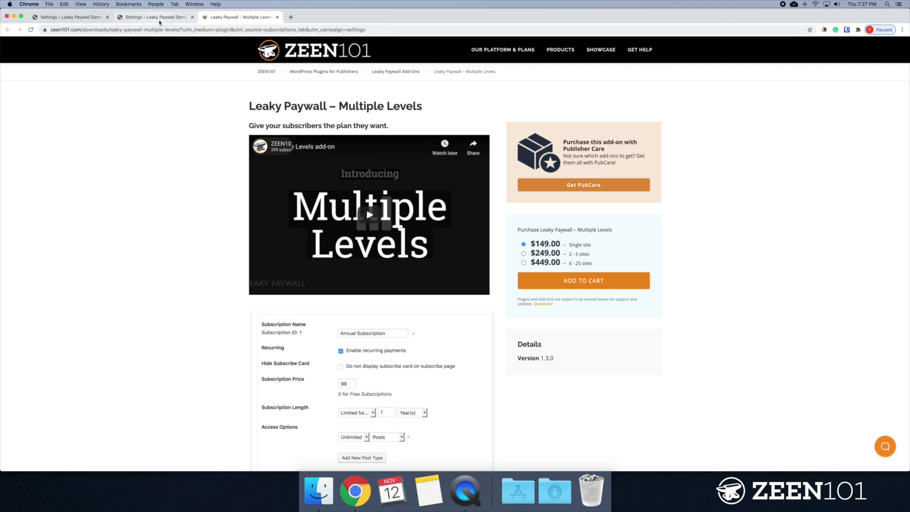
left_click(151, 17)
left_click(279, 17)
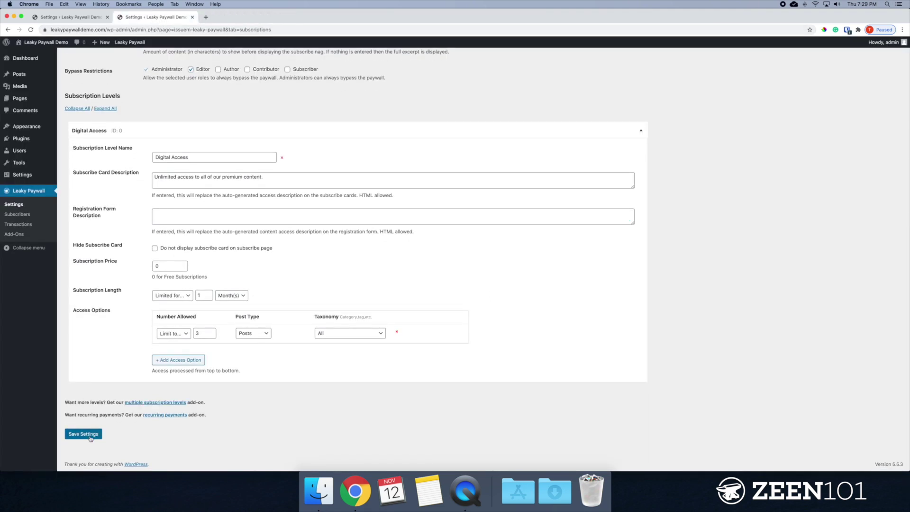
Save the paywall settings, log out of admin, and go back to the Leaky Paywall Demo site
left_click(81, 434)
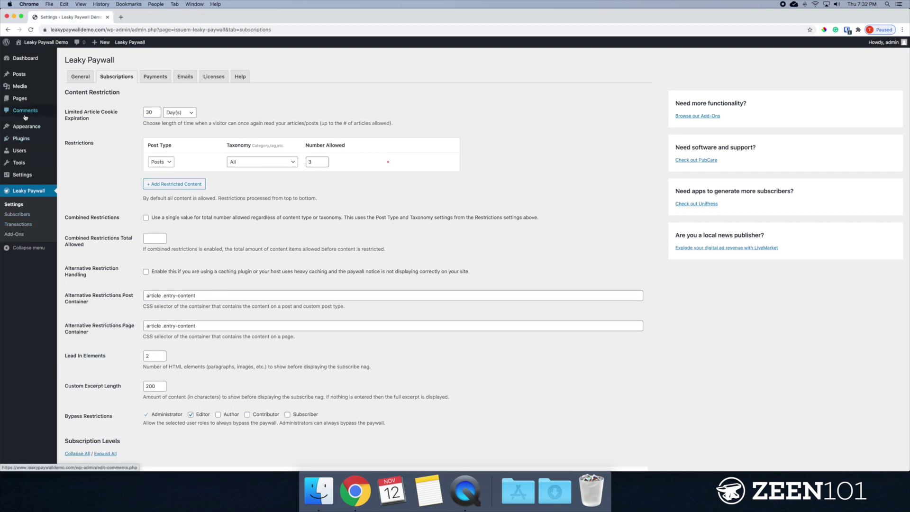
left_click(19, 73)
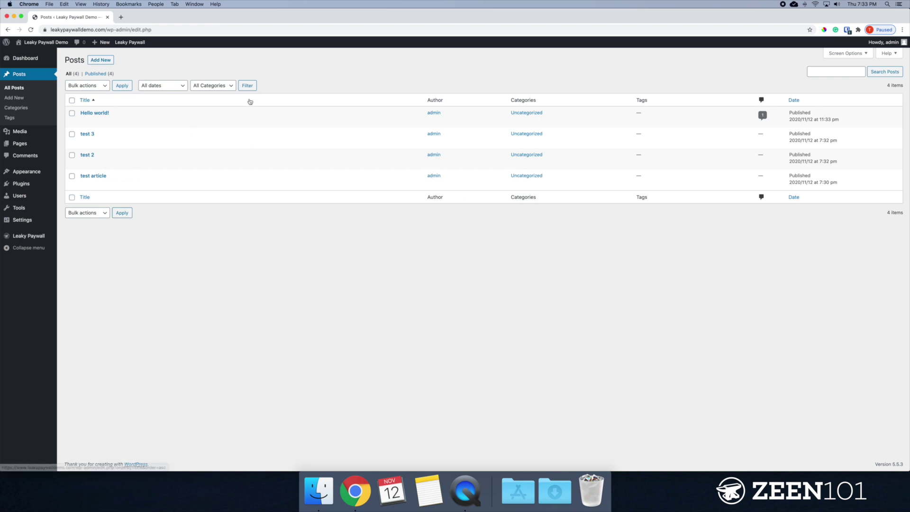
mouse_move(894, 42)
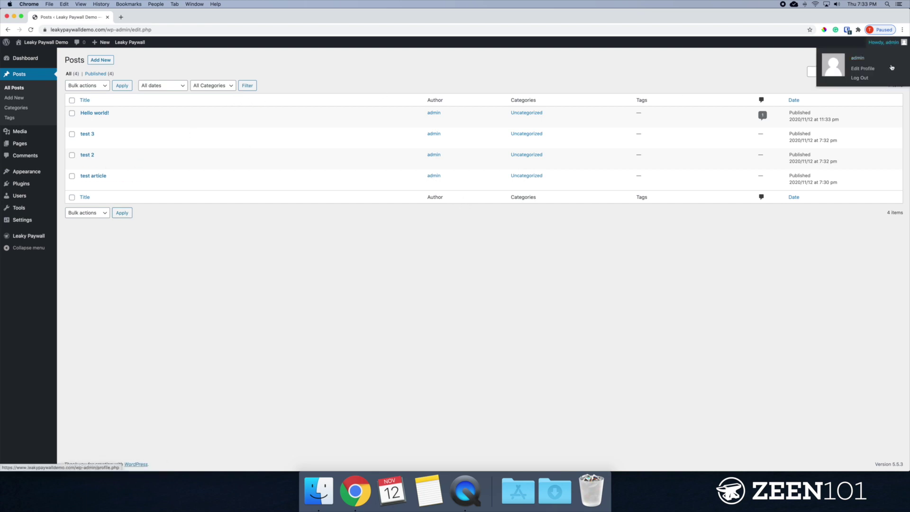
left_click(866, 81)
left_click(463, 290)
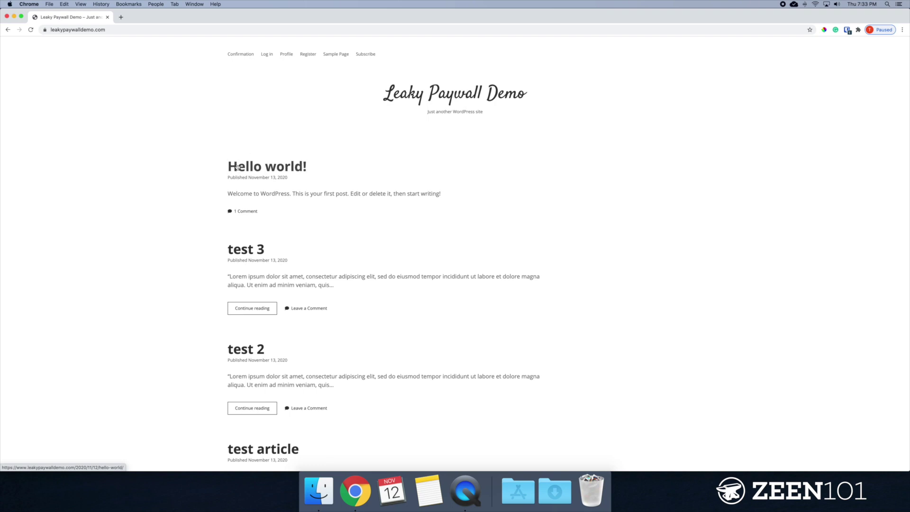
Open Hello world!, test 3 and test 2, then test article, which shows the paywall notice
left_click(270, 173)
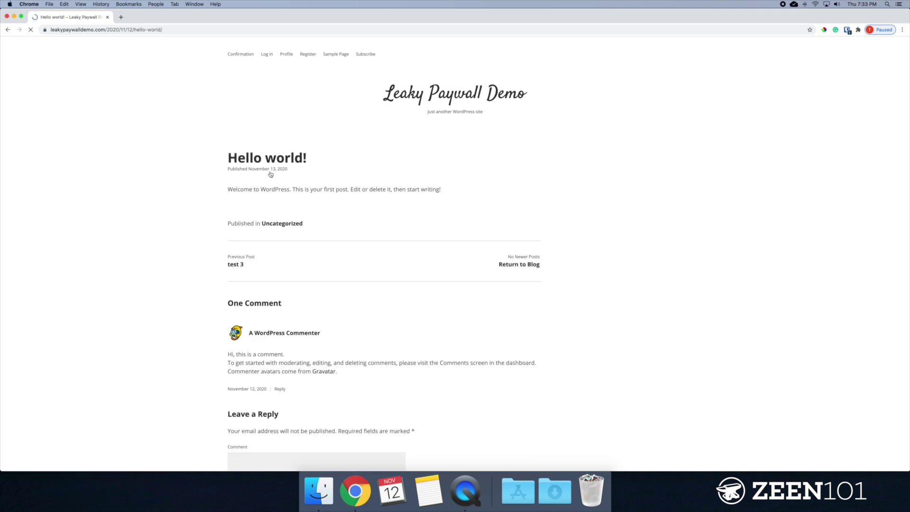
left_click(8, 29)
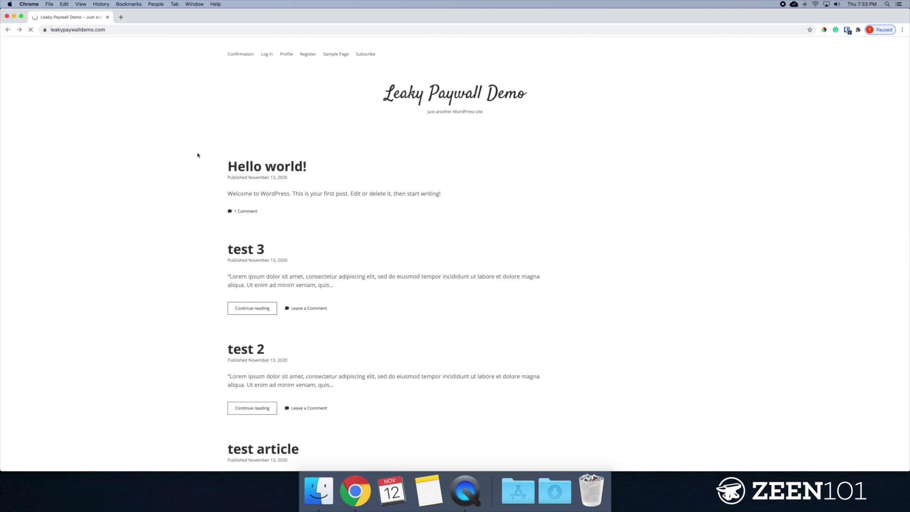
left_click(256, 248)
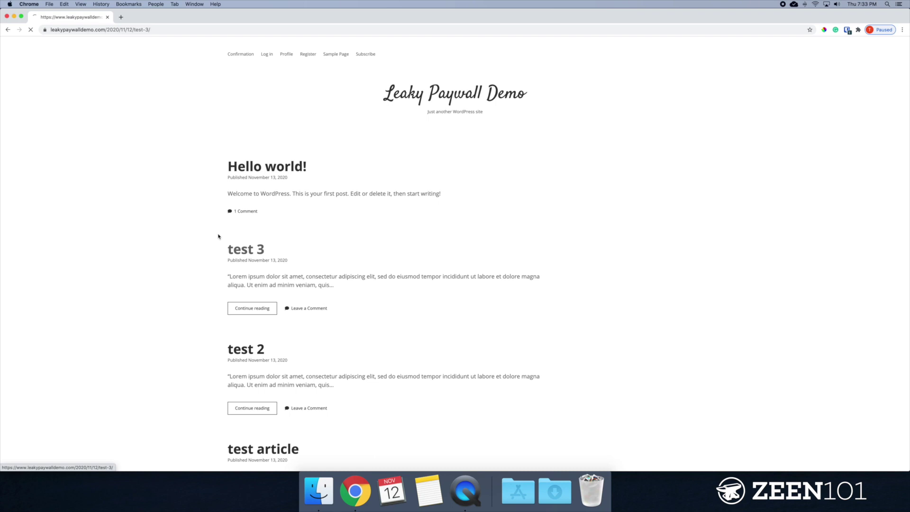
left_click(8, 31)
left_click(254, 356)
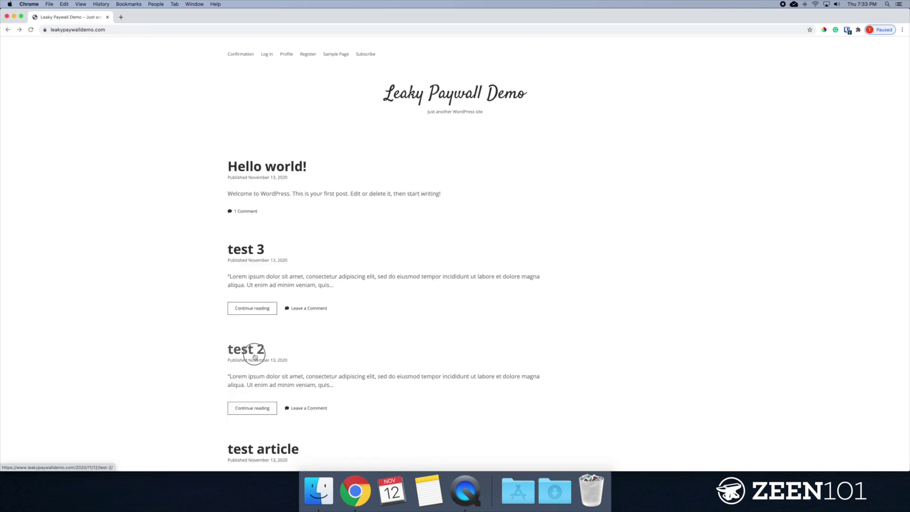
left_click(7, 29)
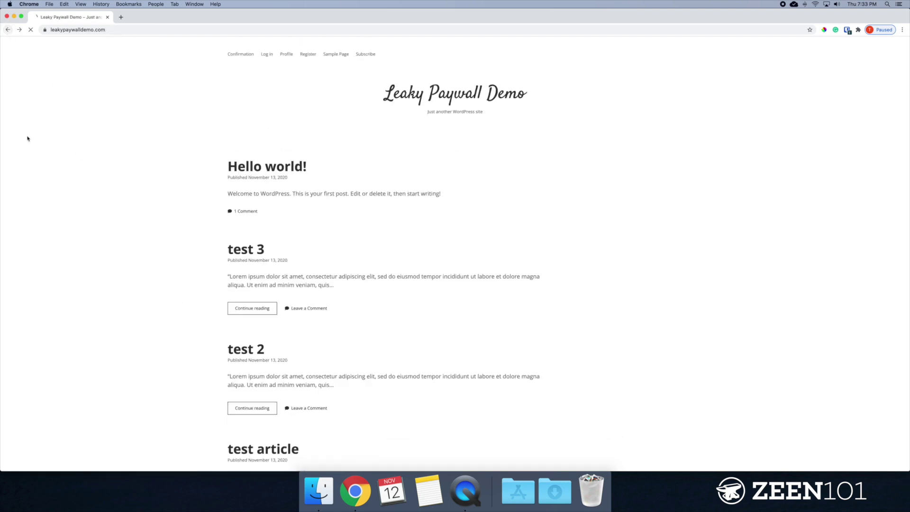
scroll(45, 179, "down", 3)
left_click(264, 332)
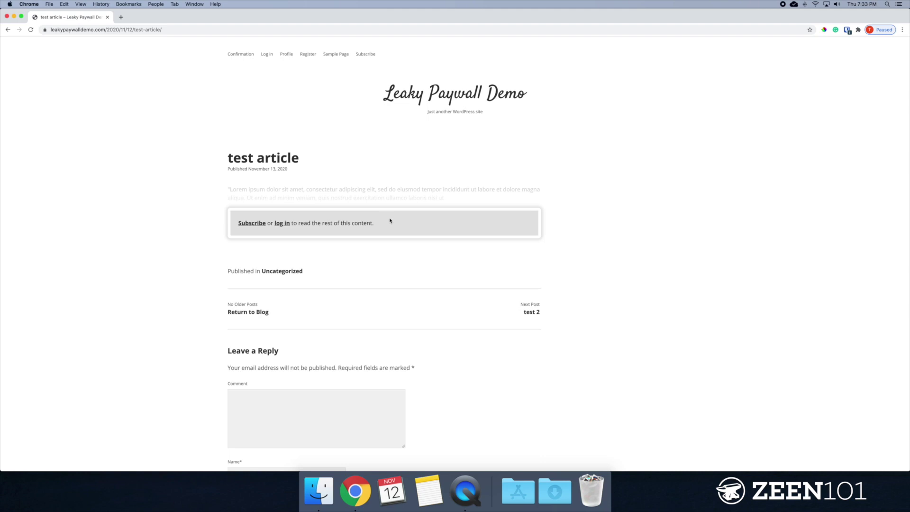
Subscribe to Digital Access and review the Register page's 1-month, non-recurring, 3 Posts summary
left_click(255, 224)
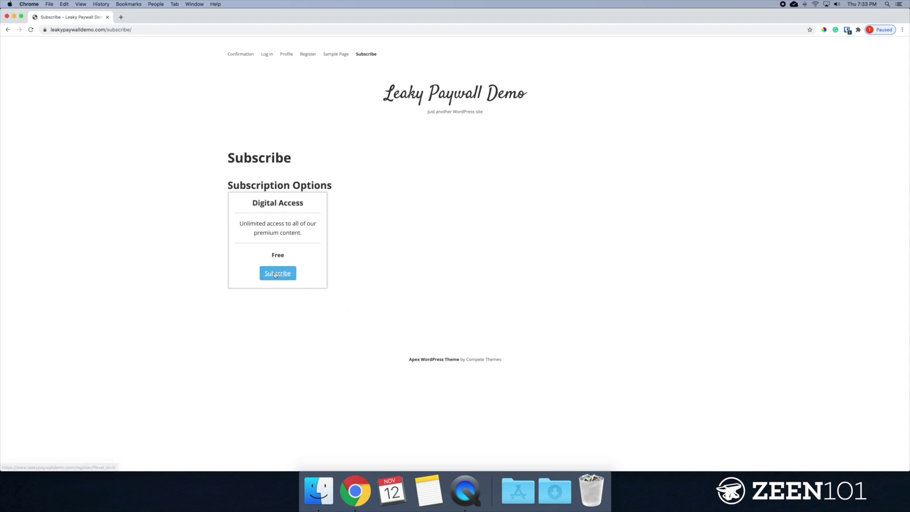
left_click(275, 276)
scroll(361, 266, "down", 2)
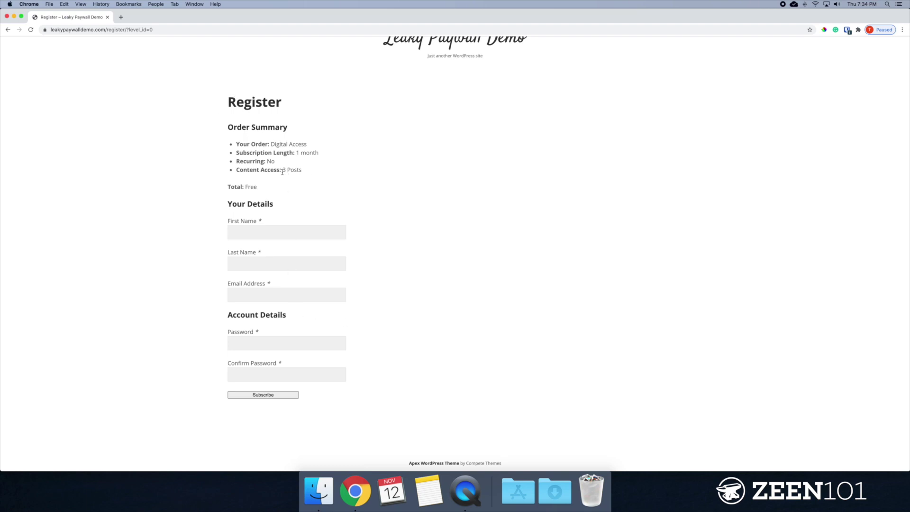
left_click_drag(282, 171, 304, 175)
left_click_drag(299, 153, 275, 162)
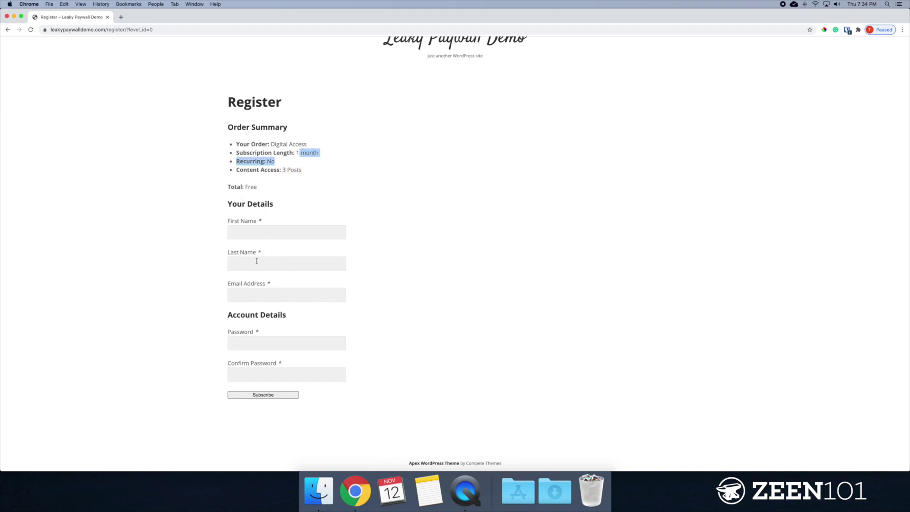
left_click(242, 232)
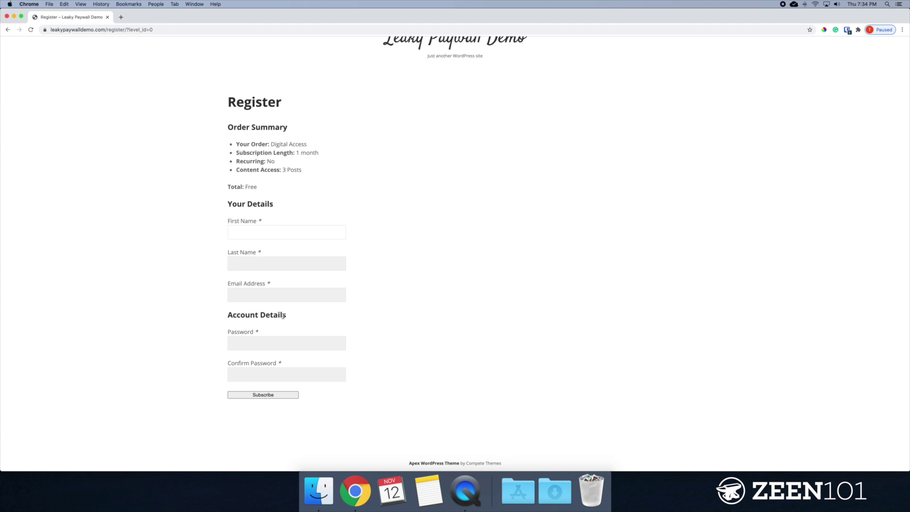
left_click(489, 231)
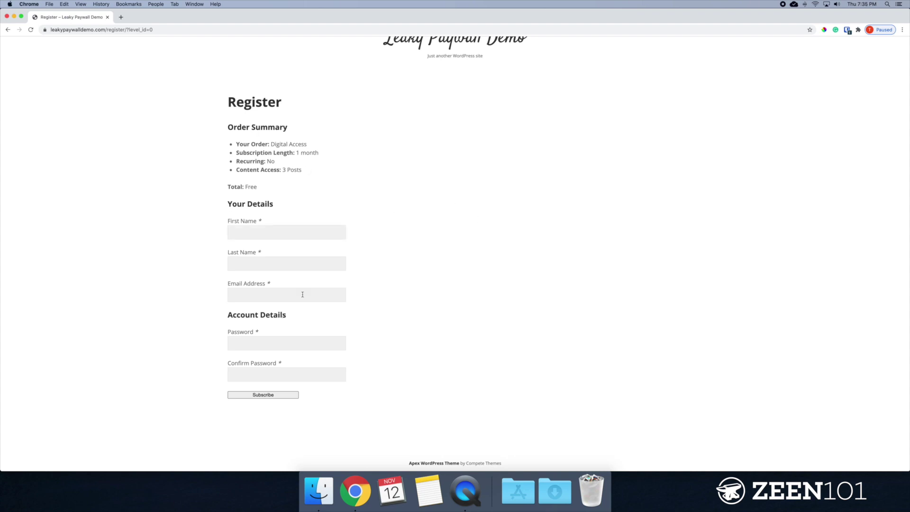